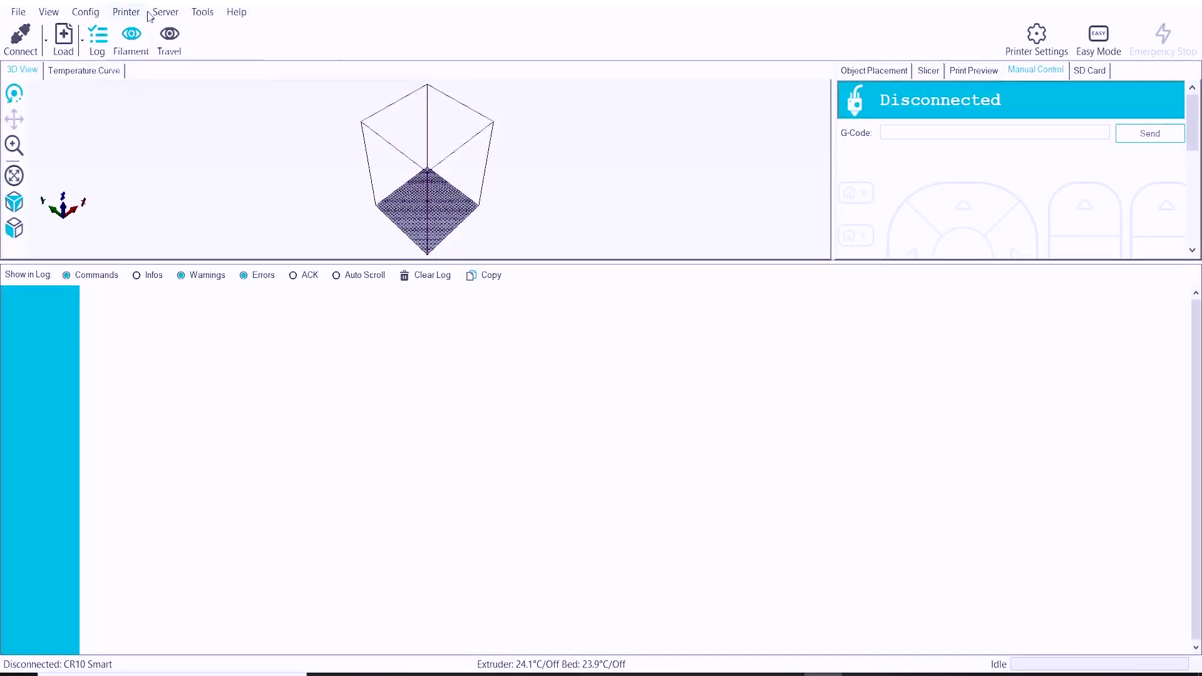
# Keep COM4 at 115200 baud in Printer Settings and connect using the CR10 Smart profile.
pyautogui.moveTo(80, 19)
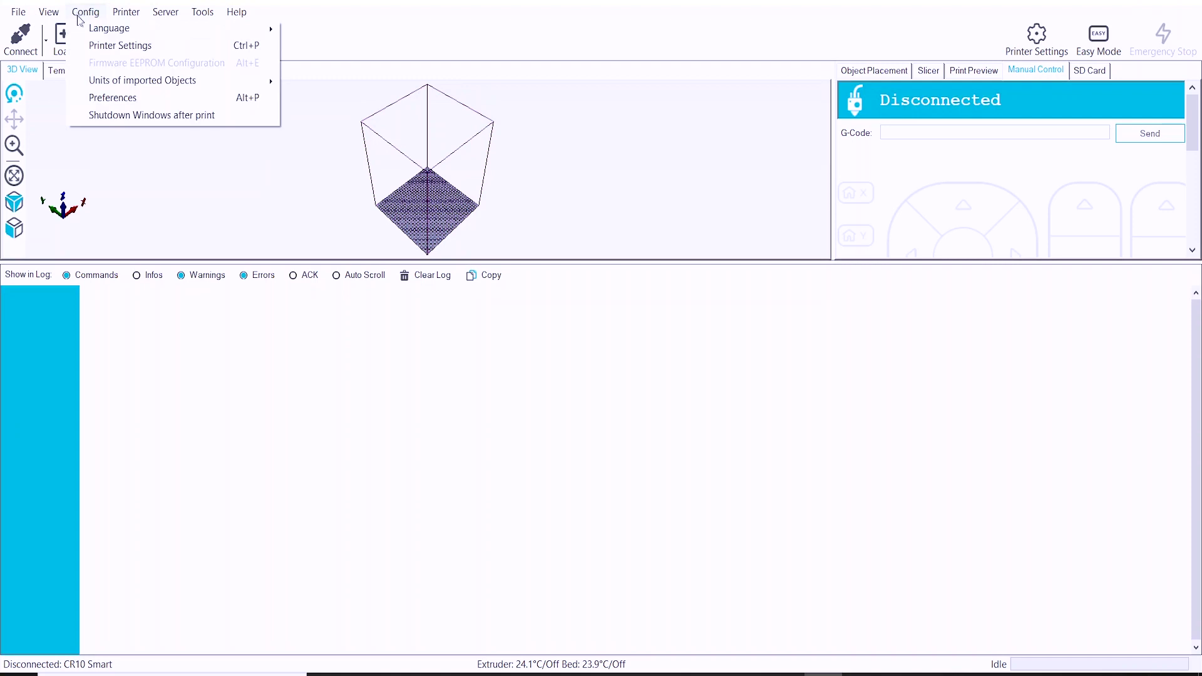
pyautogui.click(95, 47)
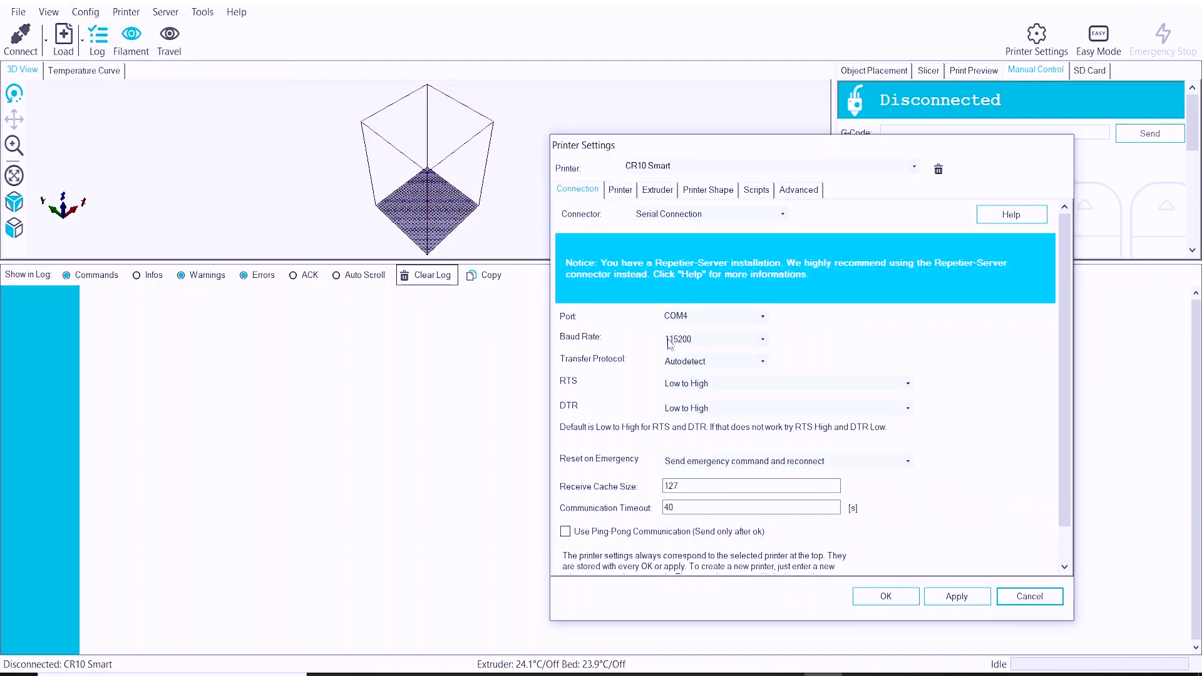
pyautogui.click(909, 603)
pyautogui.click(44, 38)
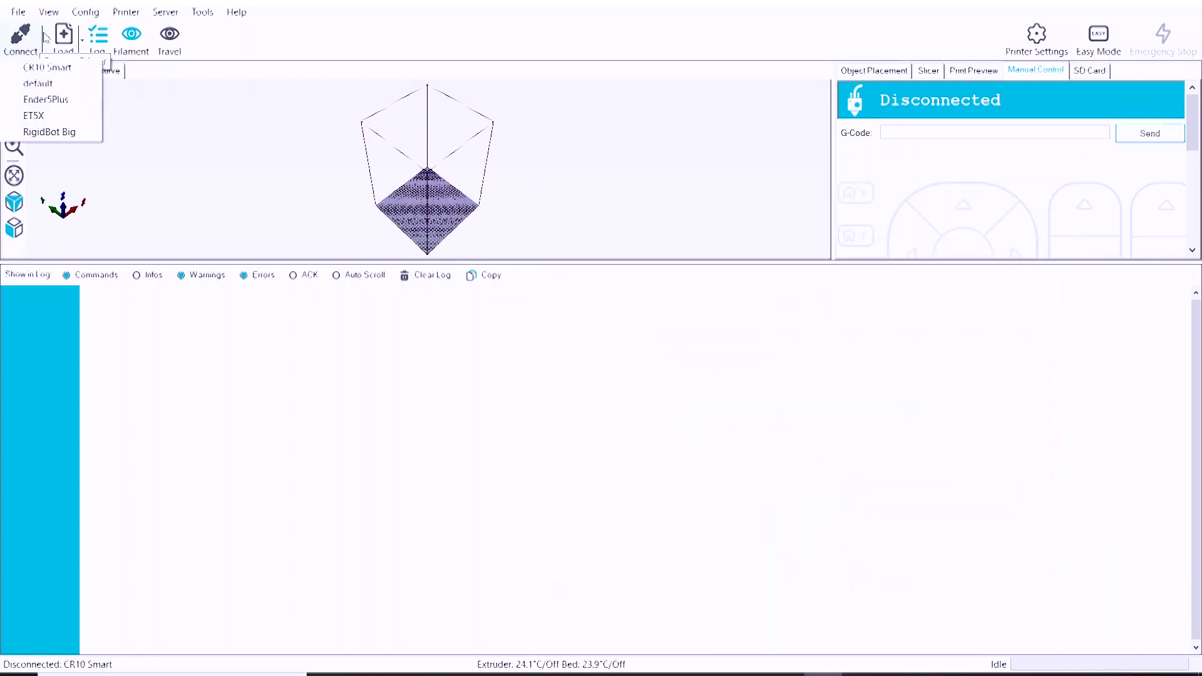
pyautogui.click(42, 84)
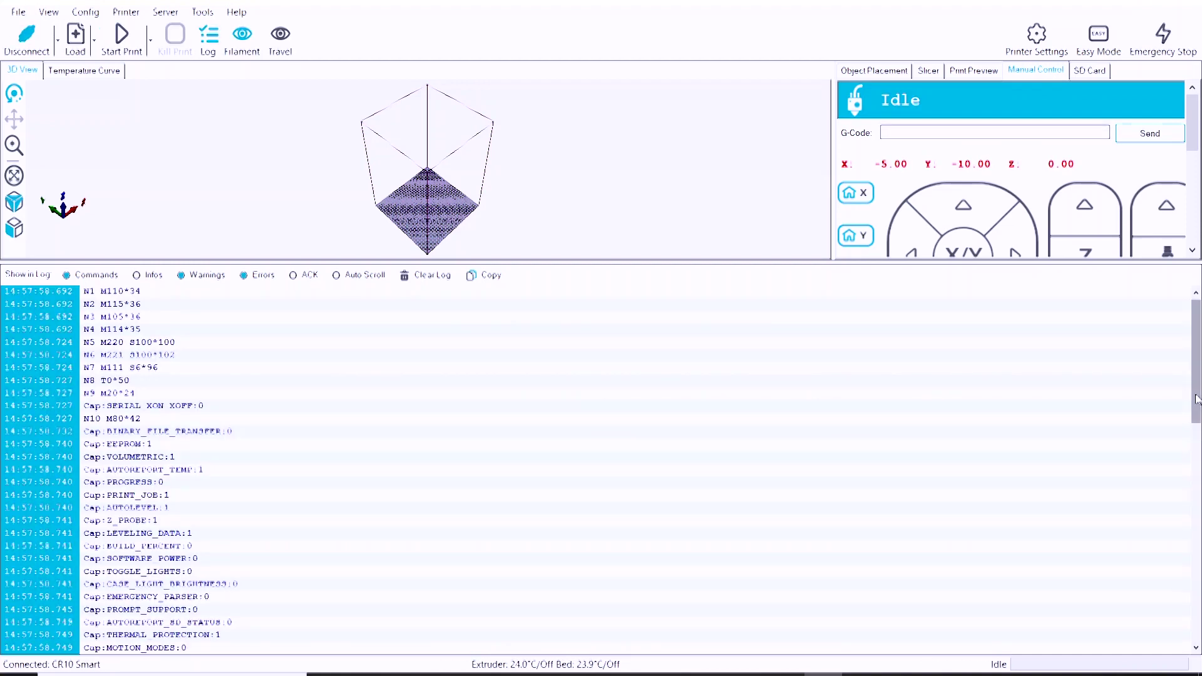
pyautogui.scroll(-5, 185, 396)
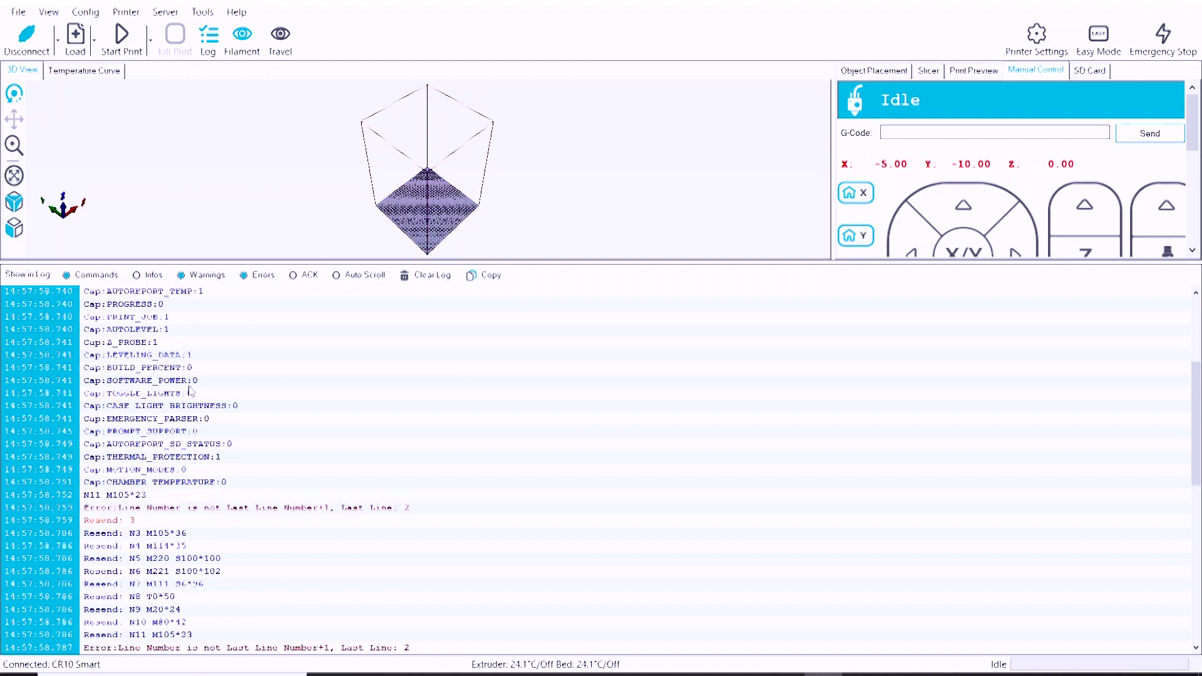
pyautogui.click(157, 335)
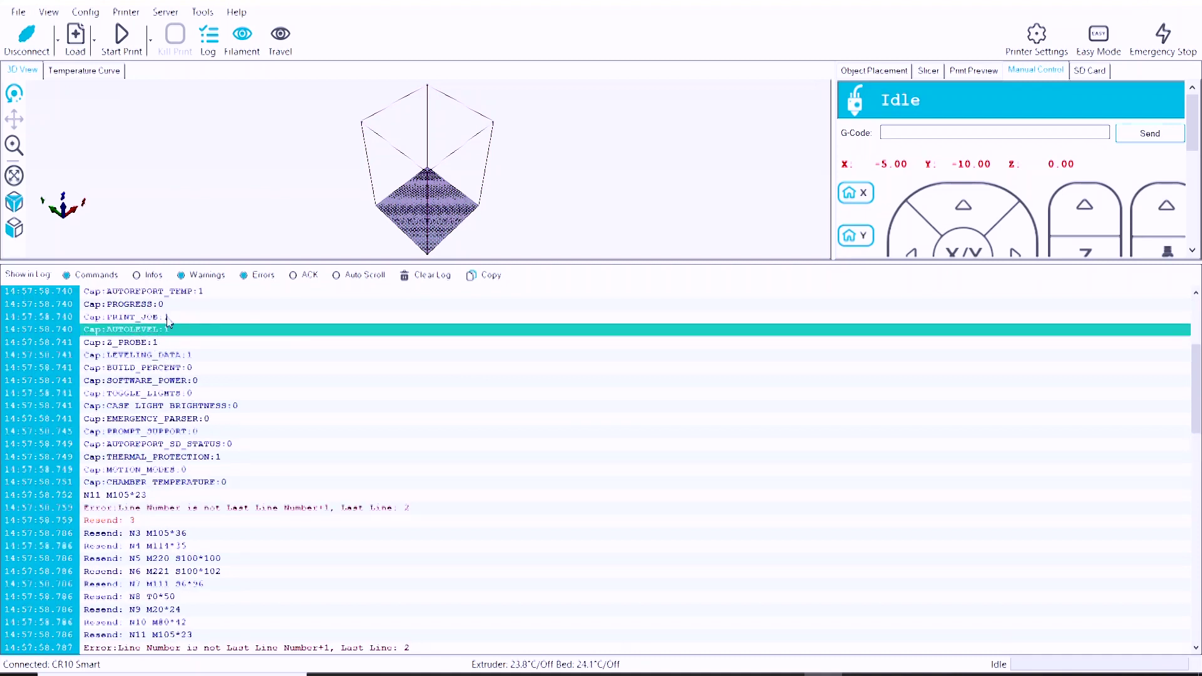
pyautogui.click(195, 356)
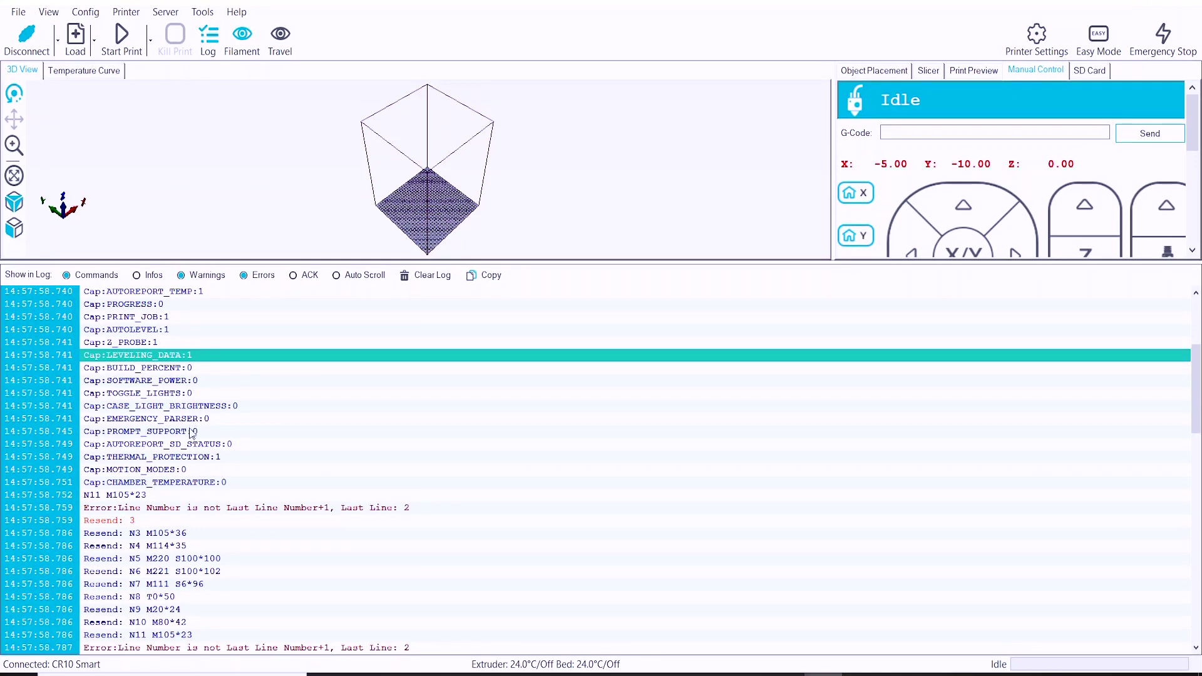
pyautogui.scroll(-9, 226, 435)
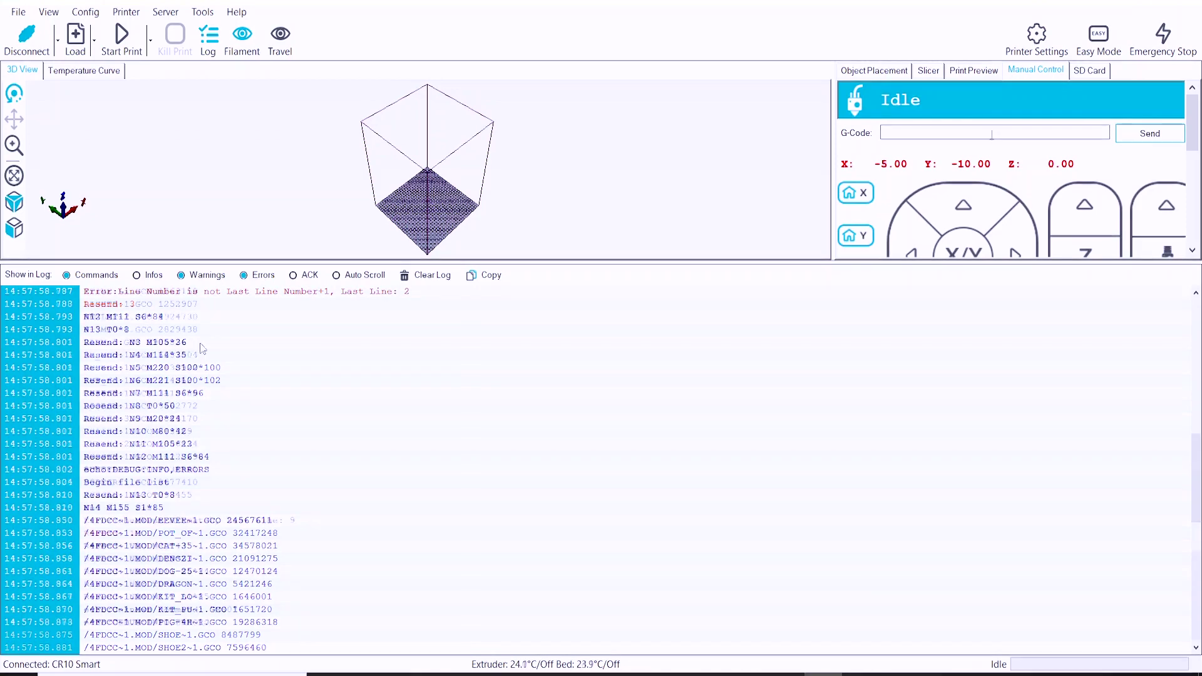
pyautogui.scroll(-10, 120, 346)
# Start a G-code command and scroll the log down to the printer's settings report.
pyautogui.click(939, 132)
pyautogui.write('M')
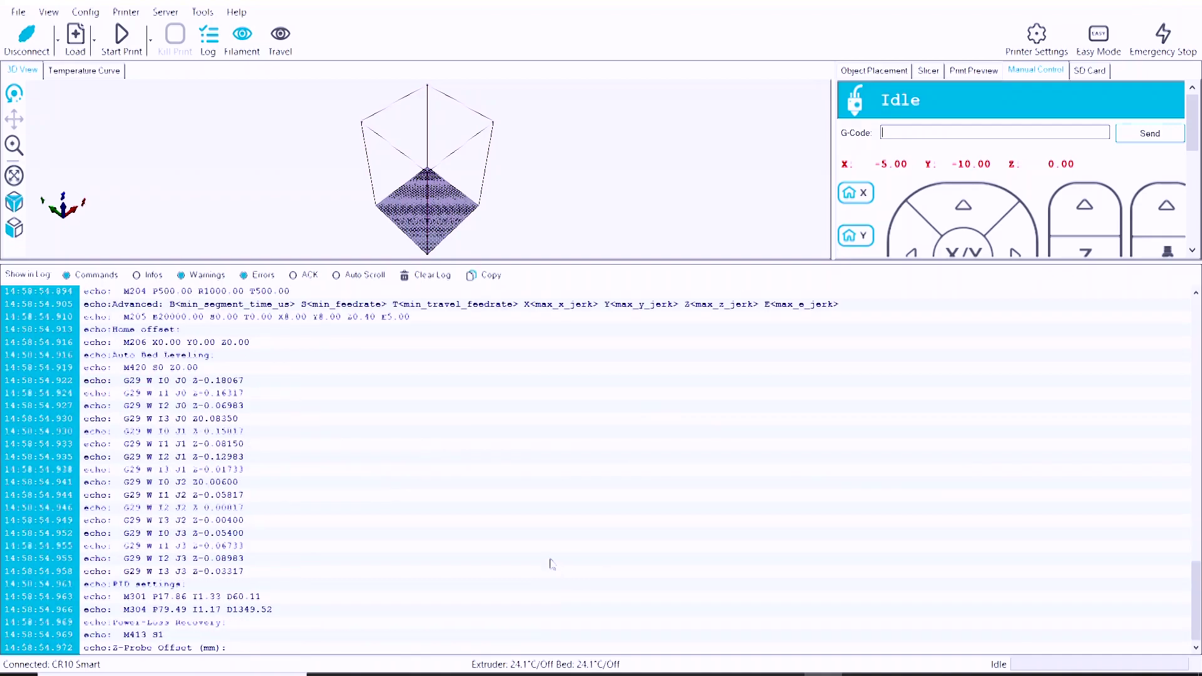
pyautogui.moveTo(1192, 587); pyautogui.dragTo(1195, 561)
pyautogui.scroll(-3, 393, 596)
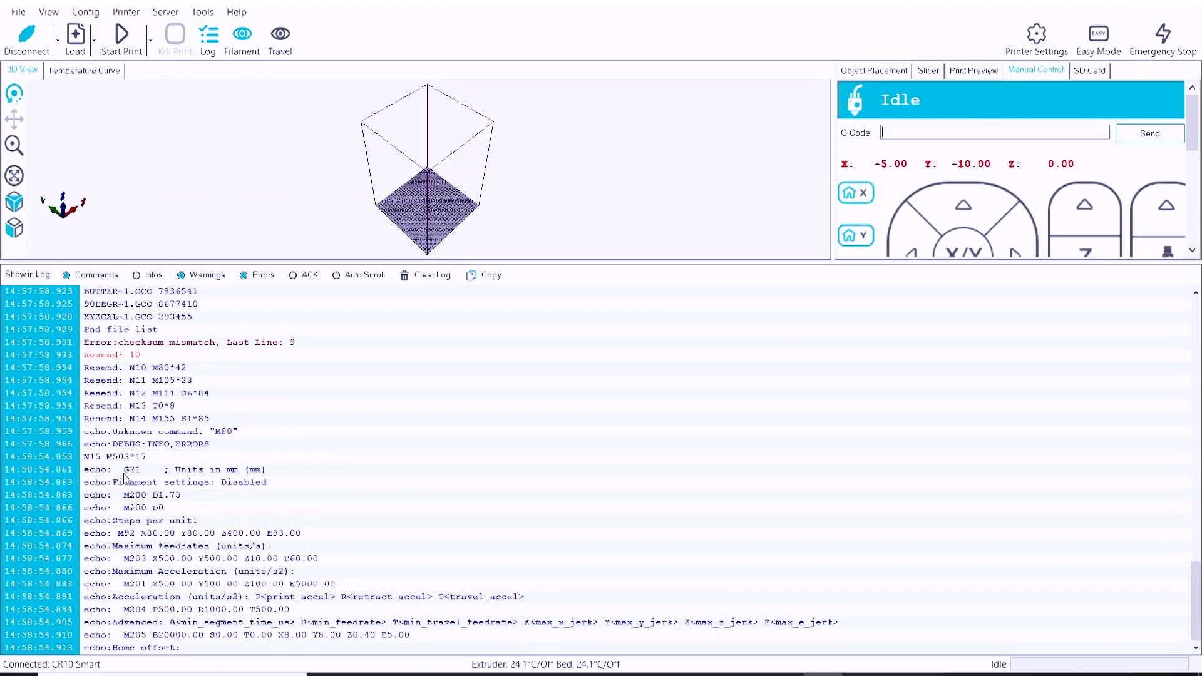
pyautogui.scroll(-5, 188, 450)
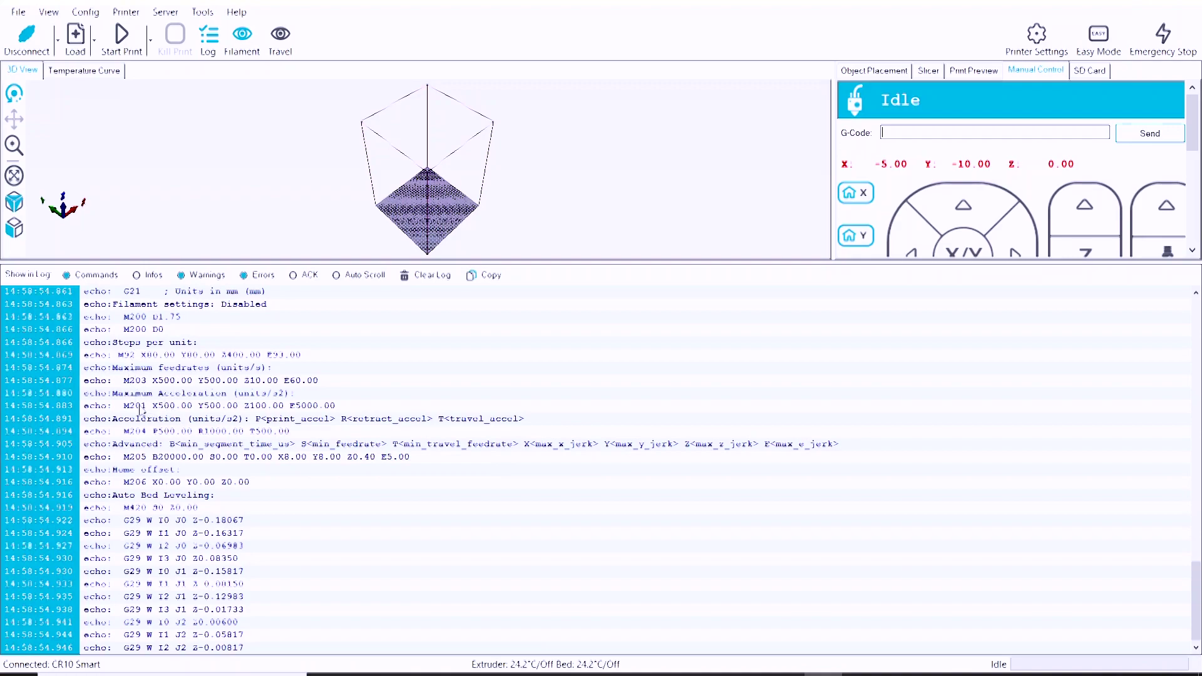
# Review the M203 feedrate, M201 acceleration, M204, M205 jerk and Auto Bed Leveling lines.
pyautogui.click(132, 383)
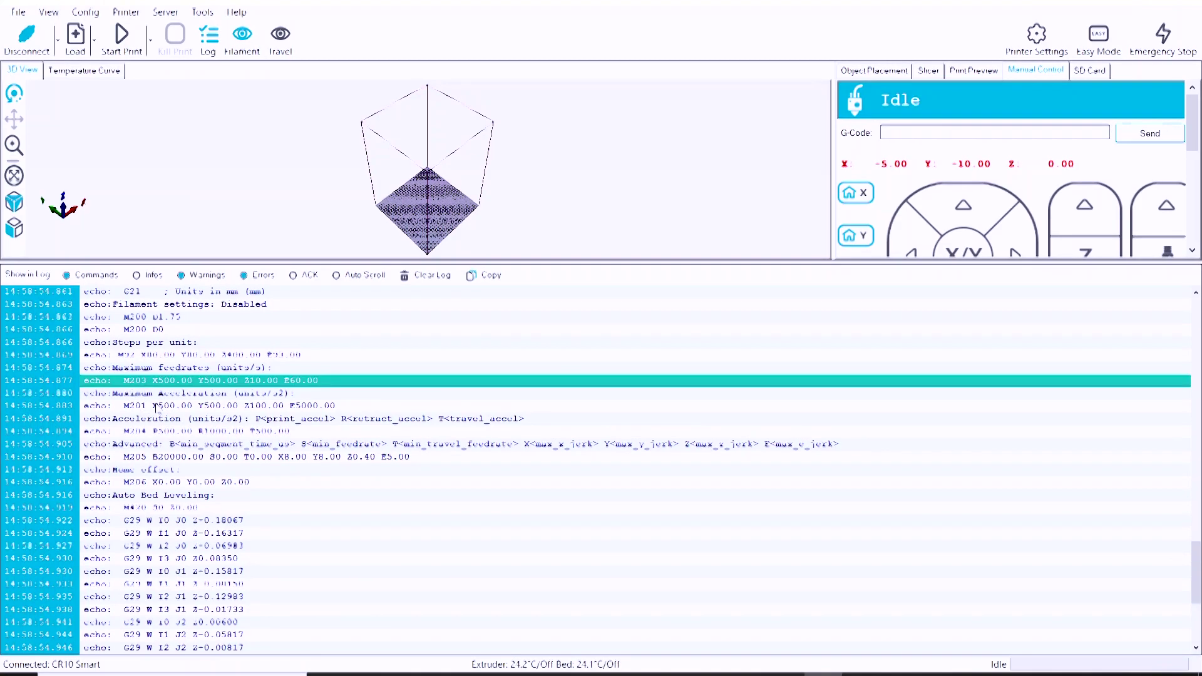
pyautogui.click(156, 406)
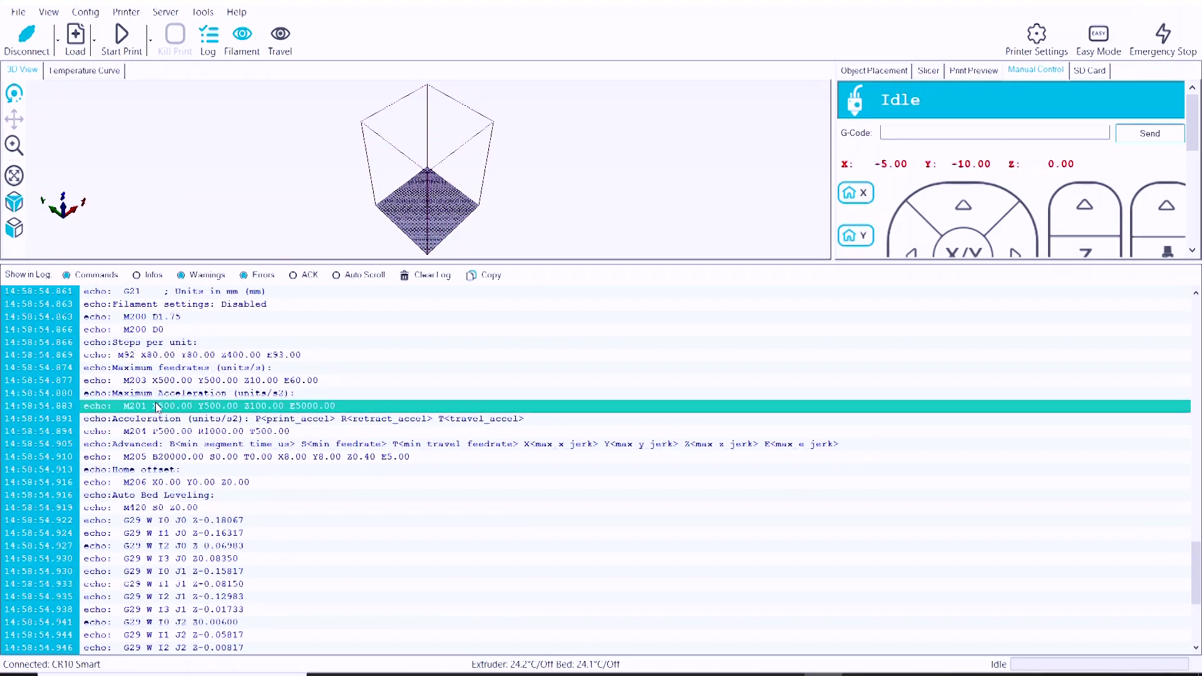
pyautogui.click(242, 436)
pyautogui.click(240, 457)
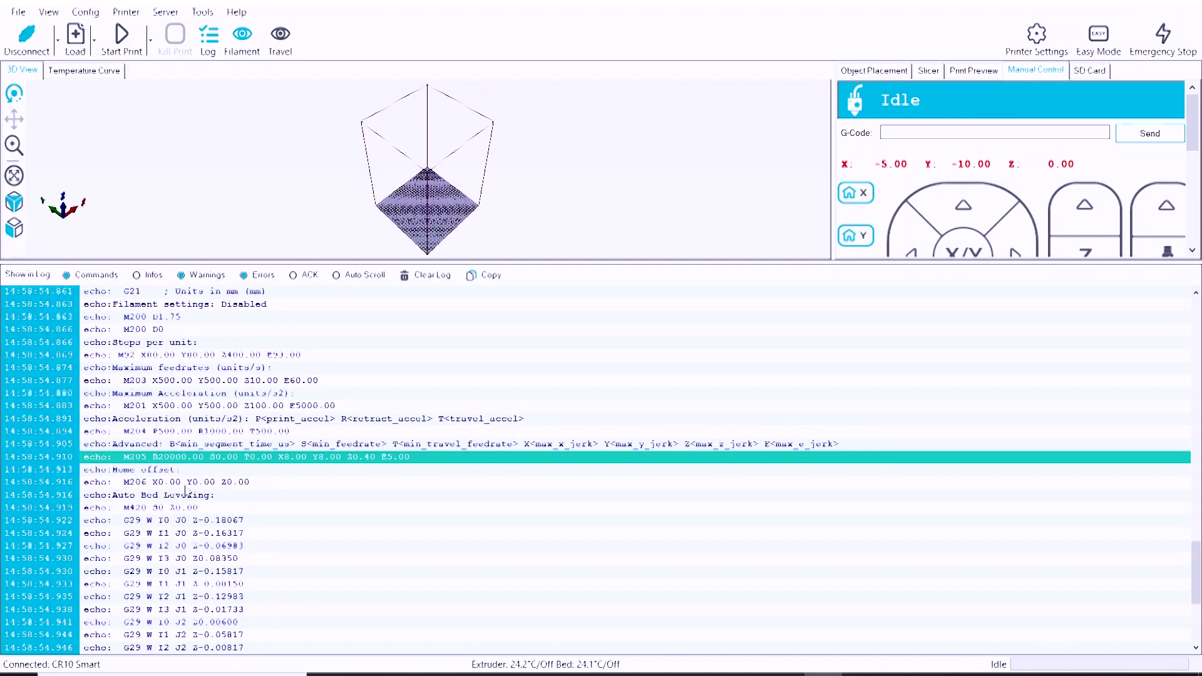
pyautogui.click(181, 495)
# Return to the M205 jerk line and send M205 X10 Y10 from the G-Code field.
pyautogui.scroll(-3, 1196, 587)
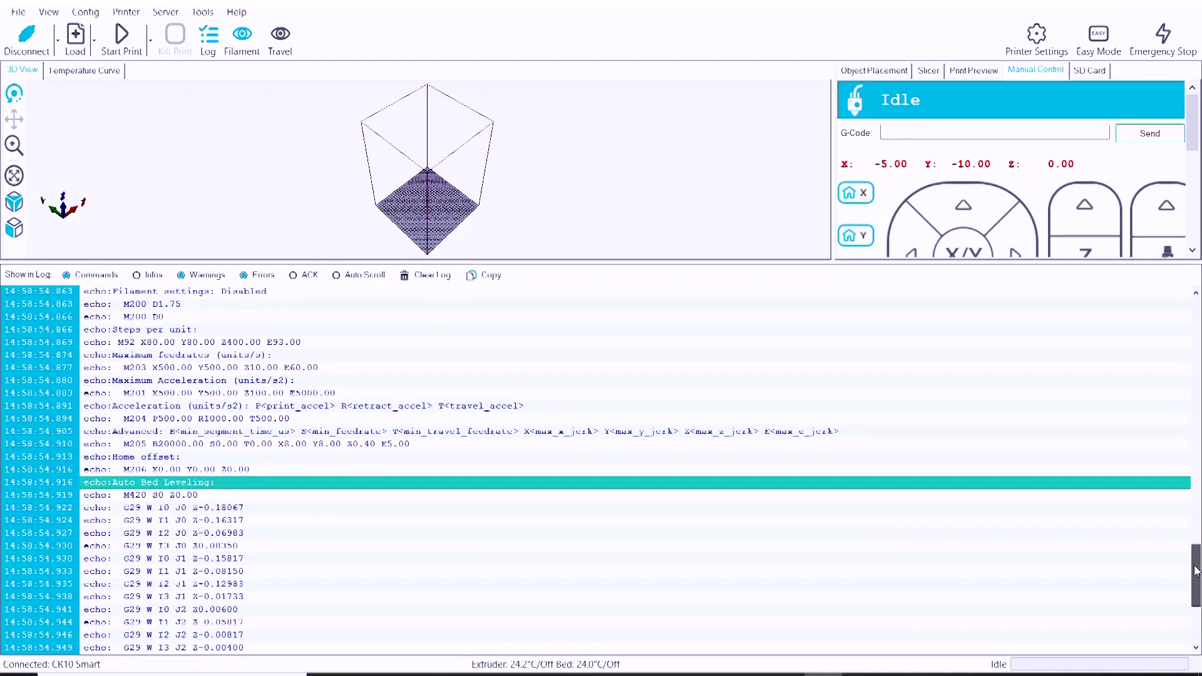
pyautogui.scroll(-1, 1195, 587)
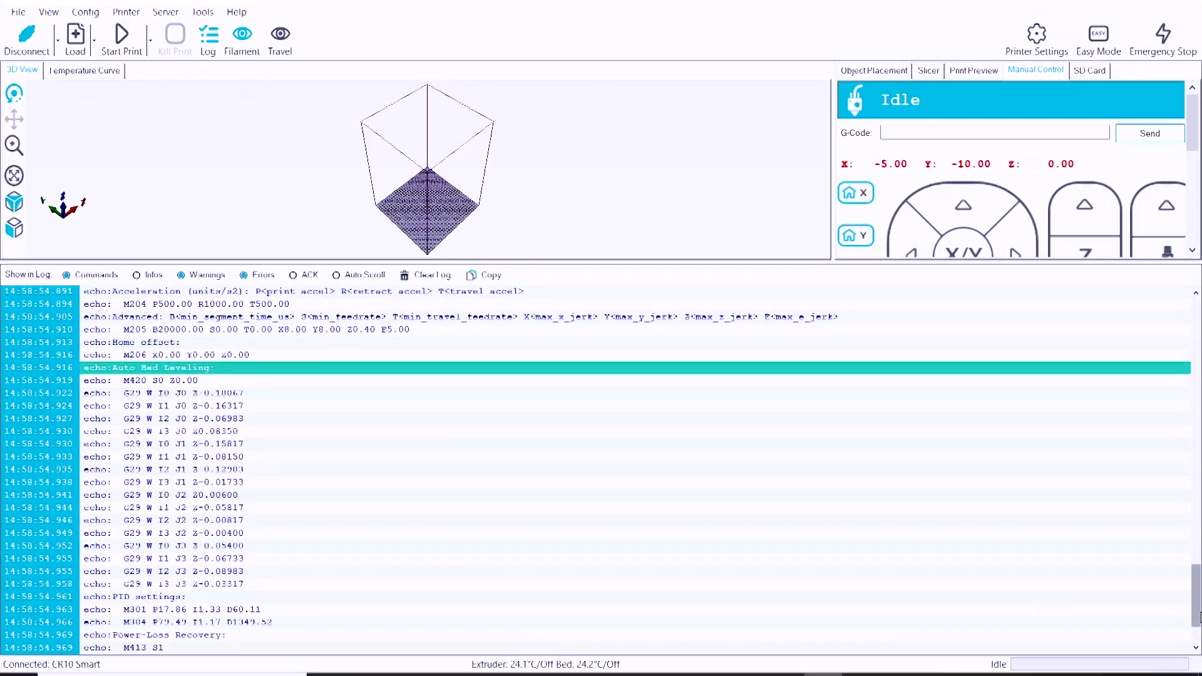
pyautogui.scroll(-2, 1195, 631)
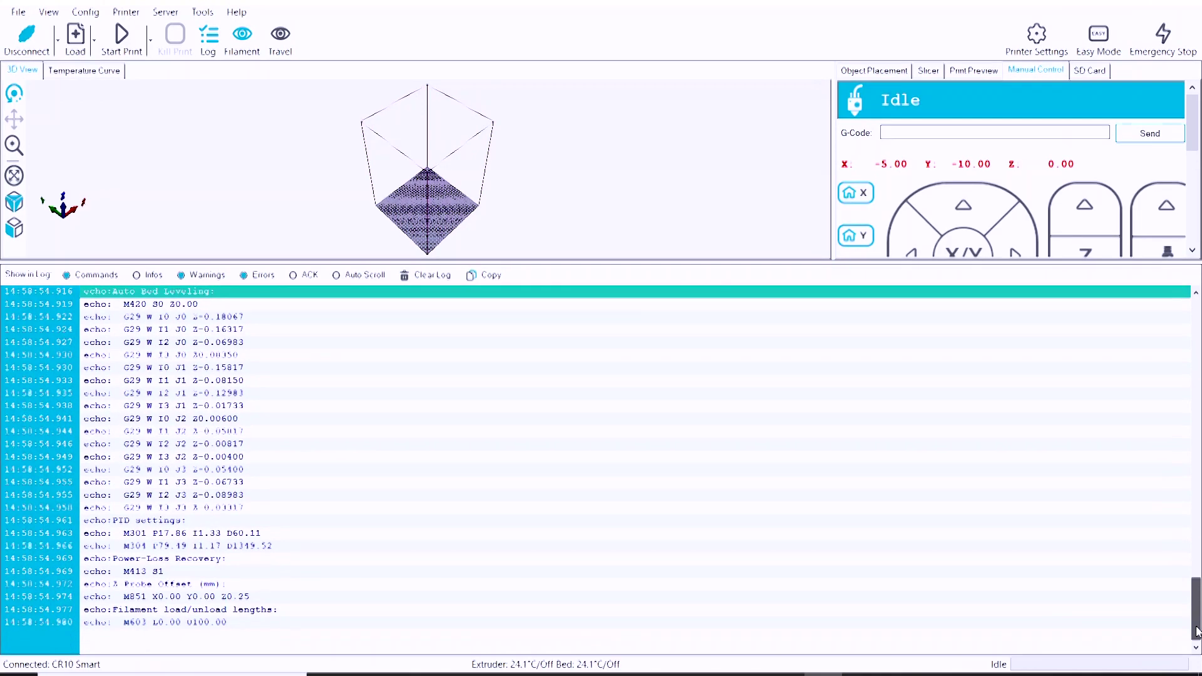
pyautogui.scroll(4, 1195, 630)
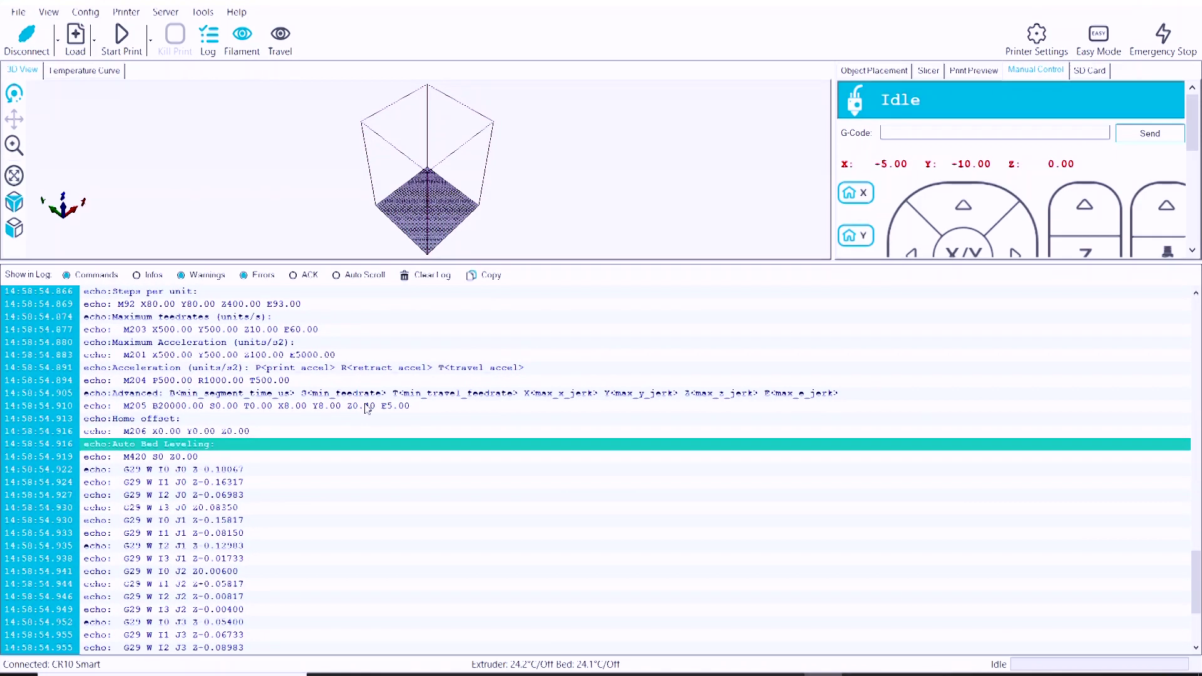
pyautogui.click(294, 407)
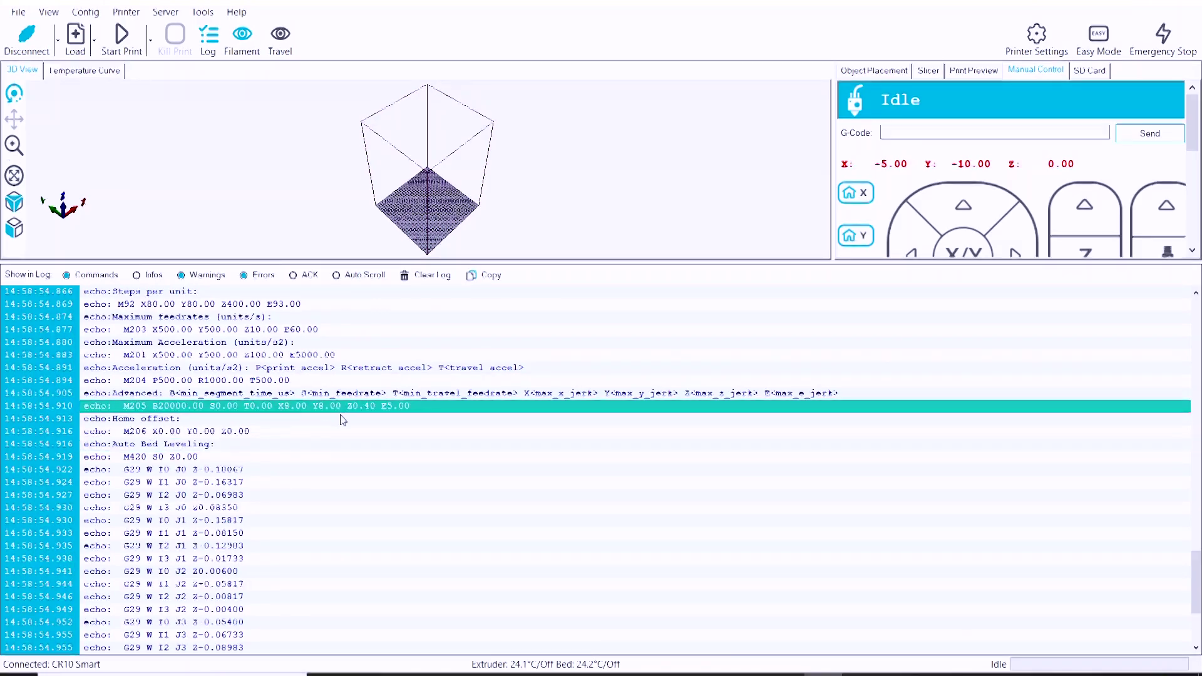
pyautogui.click(896, 133)
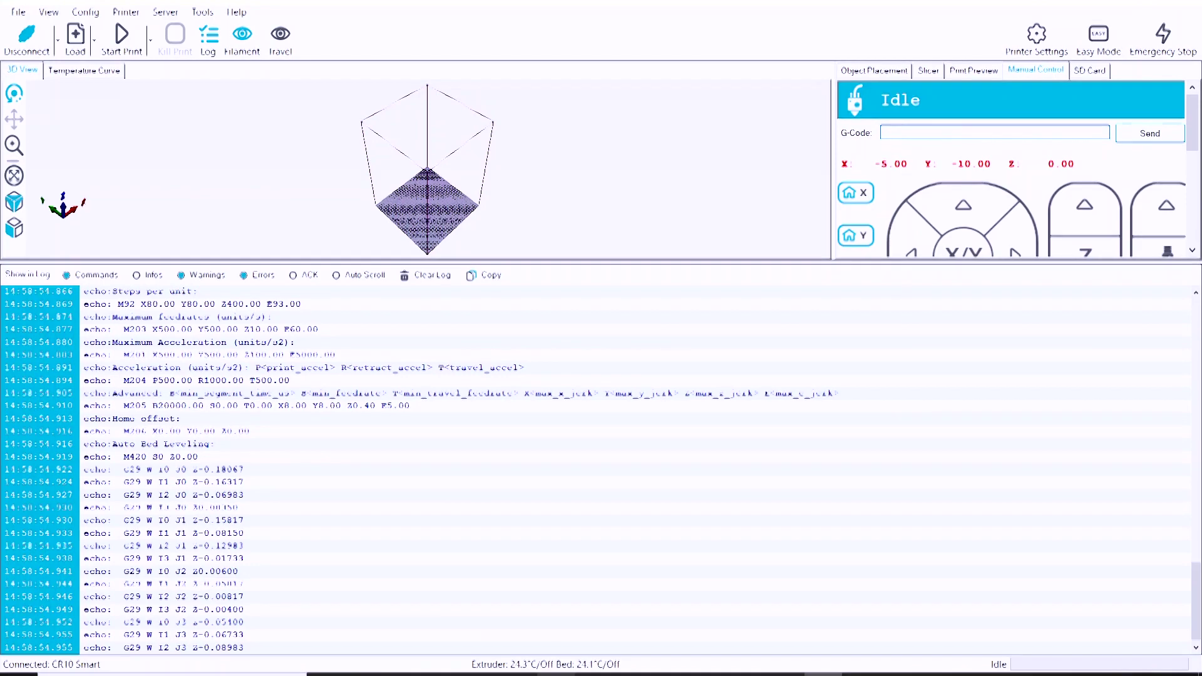
pyautogui.scroll(-5, 241, 532)
pyautogui.scroll(-5, 241, 531)
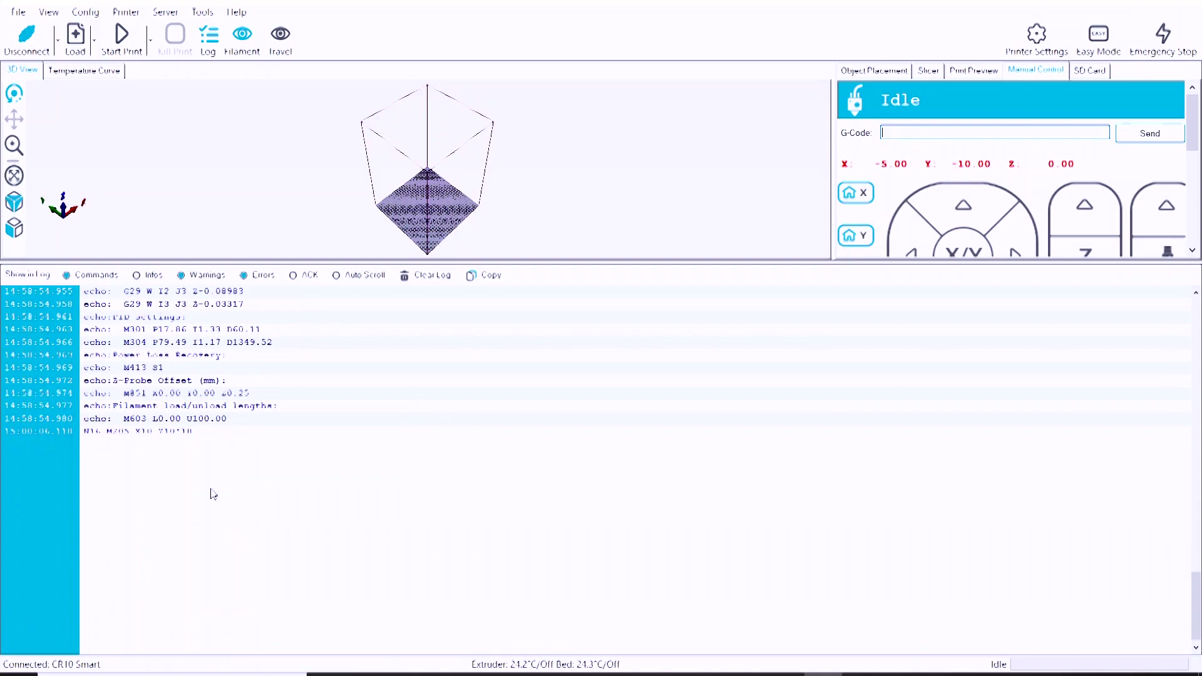
pyautogui.click(912, 134)
# Save settings with M500, read back with M503, and verify M205 shows X10.00 Y10.00.
pyautogui.write('M500')
pyautogui.press('Return')
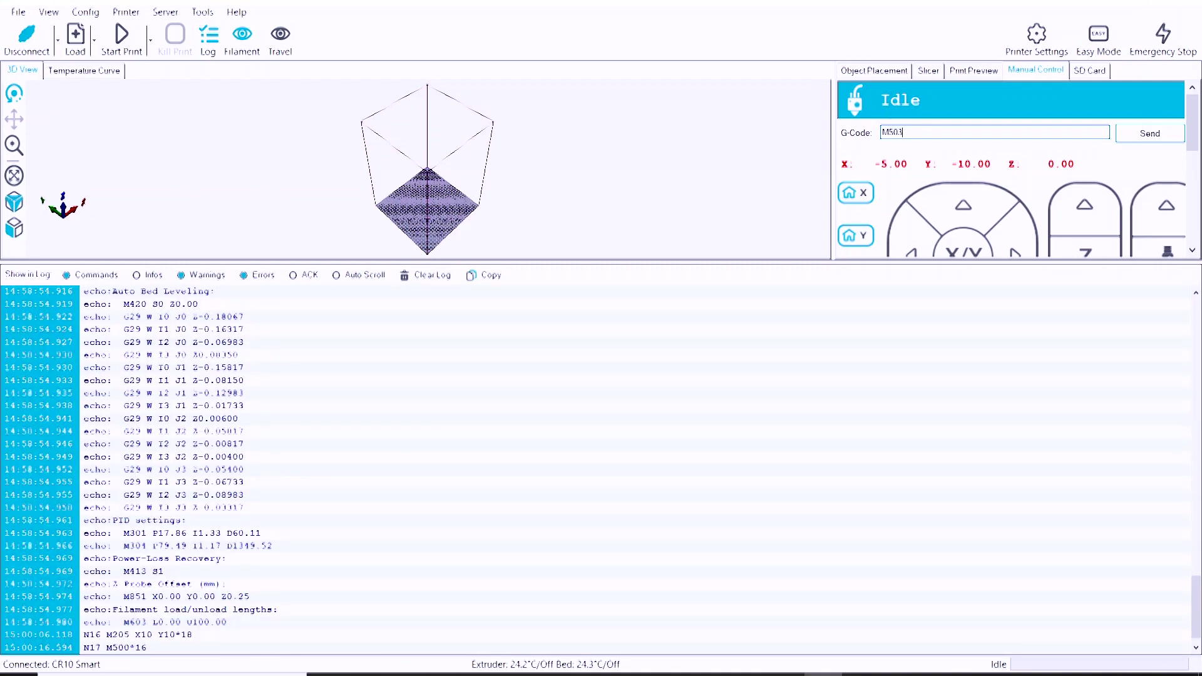
pyautogui.press('Return')
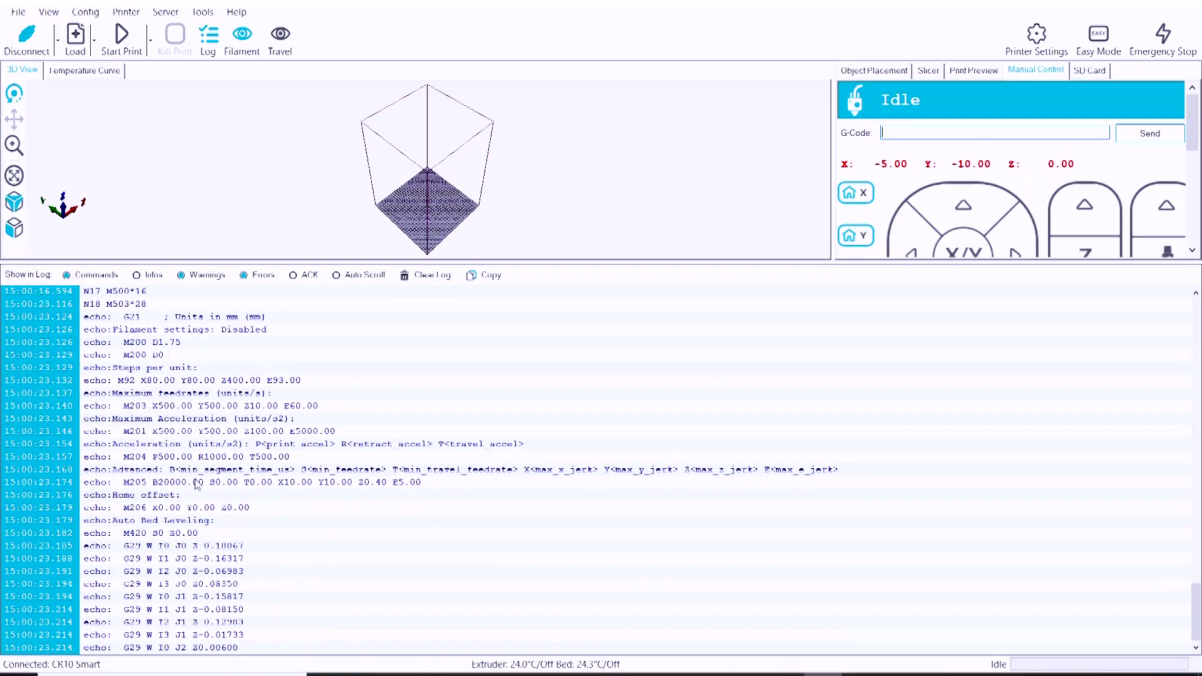
pyautogui.click(197, 483)
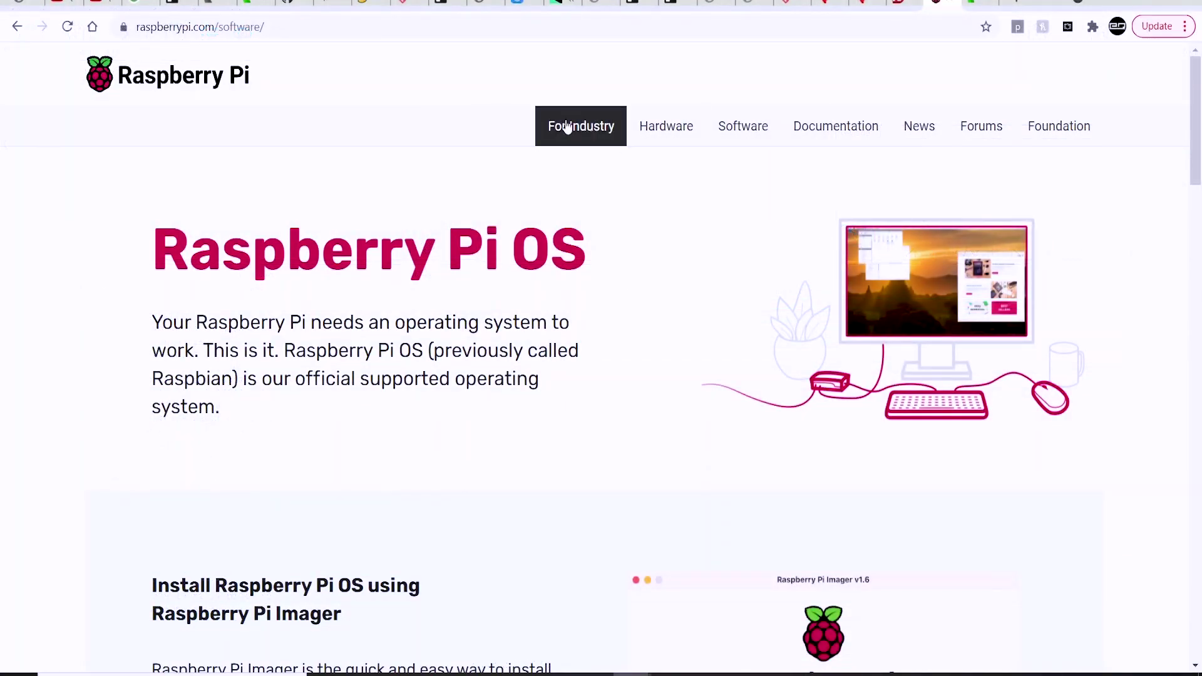
# Scroll raspberrypi.com/software down to the Install Raspberry Pi OS using Raspberry Pi Imager section.
pyautogui.click(276, 28)
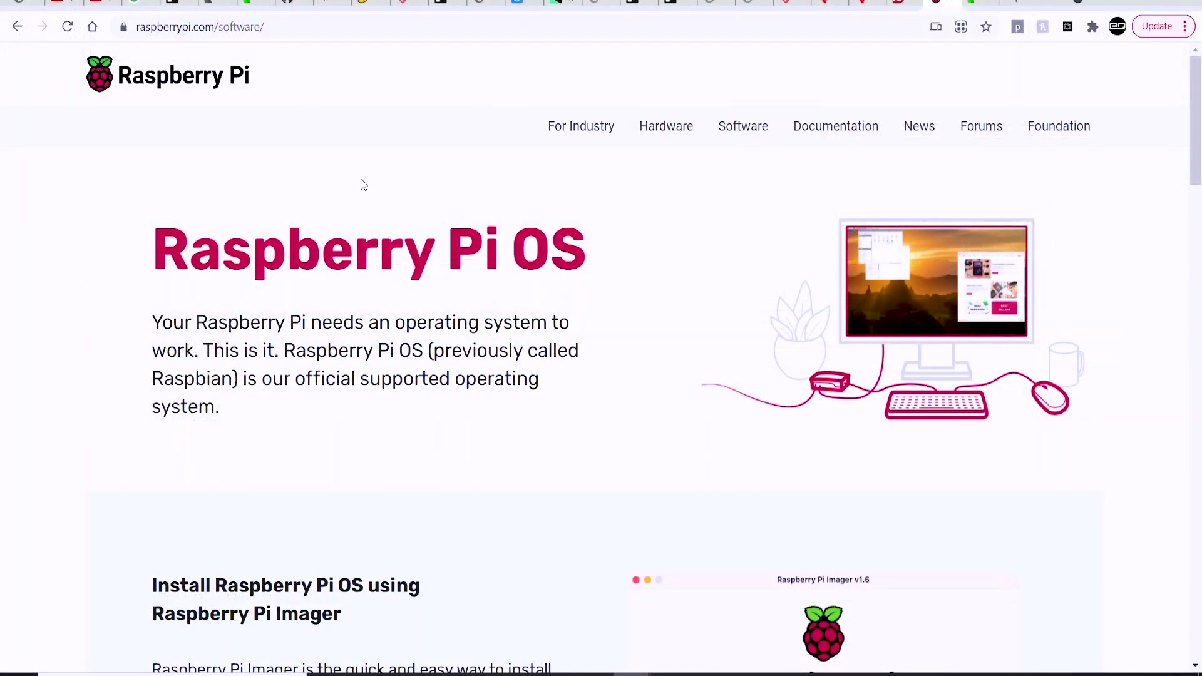
pyautogui.scroll(-6, 543, 270)
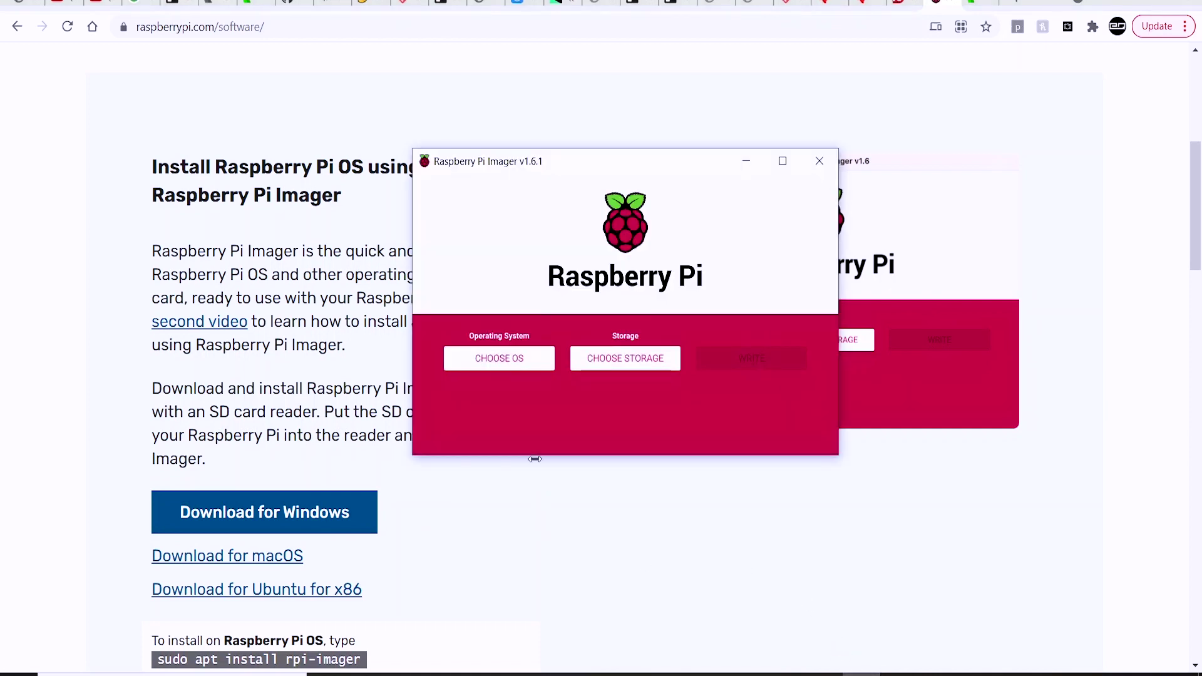
# Choose OctoPi (stable) from Other specific purpose OS and the 8 GB USB device as storage.
pyautogui.click(509, 369)
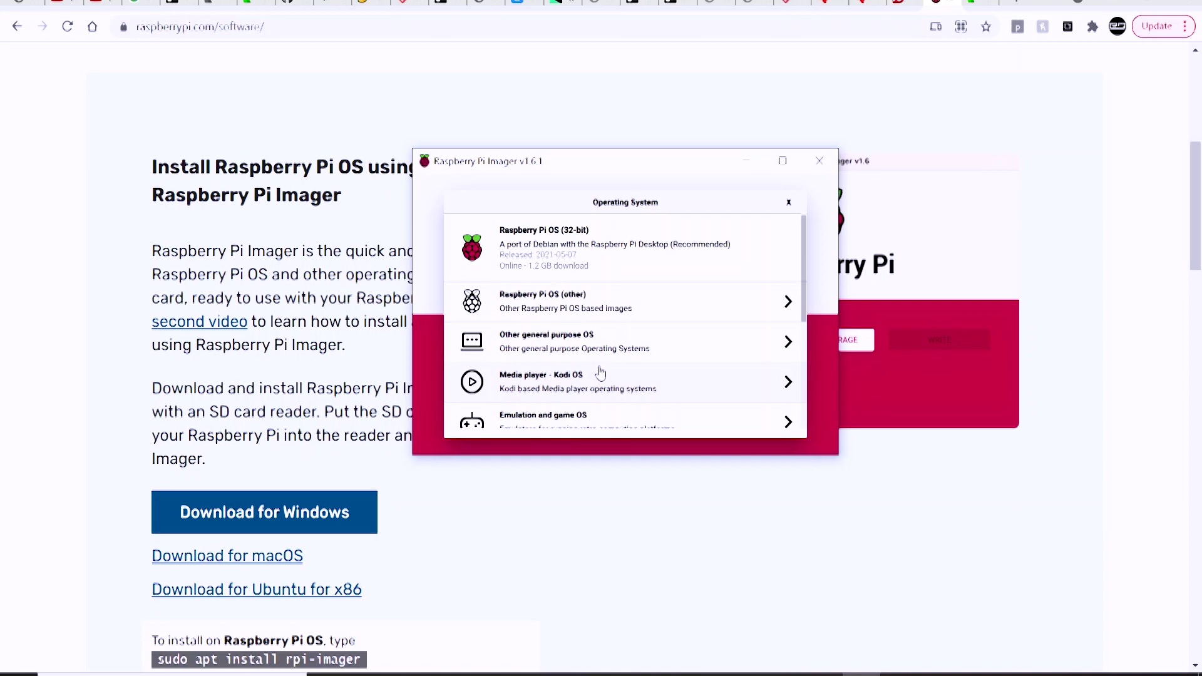
pyautogui.scroll(-5, 600, 373)
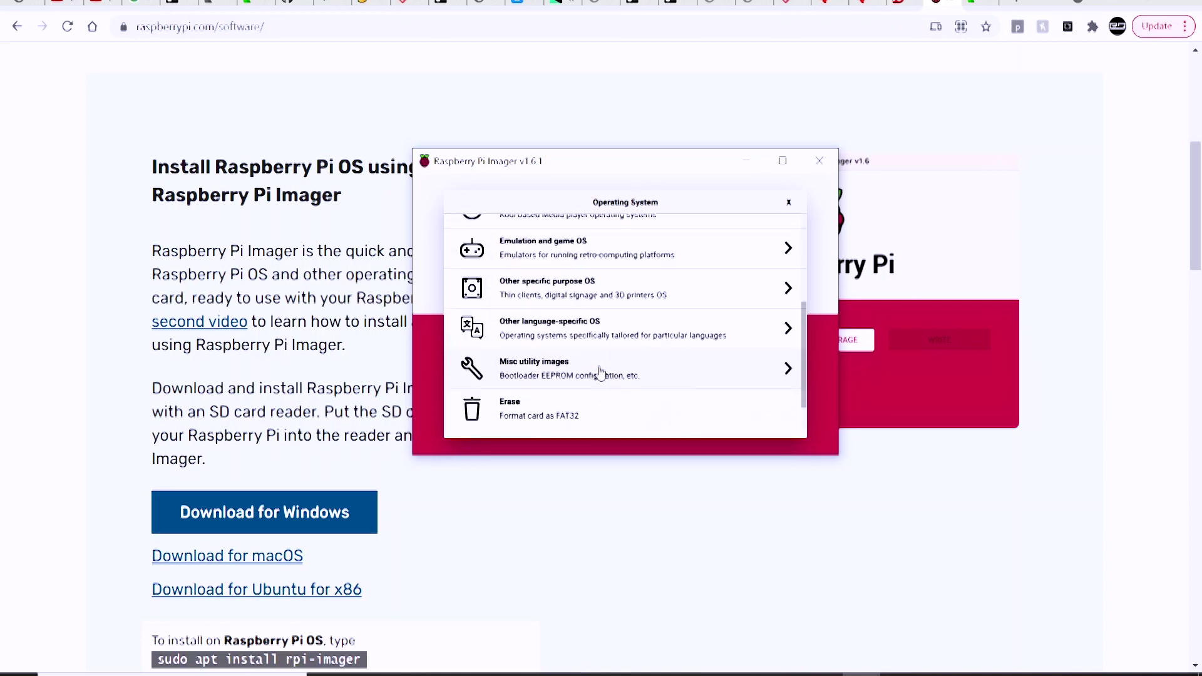
pyautogui.click(619, 302)
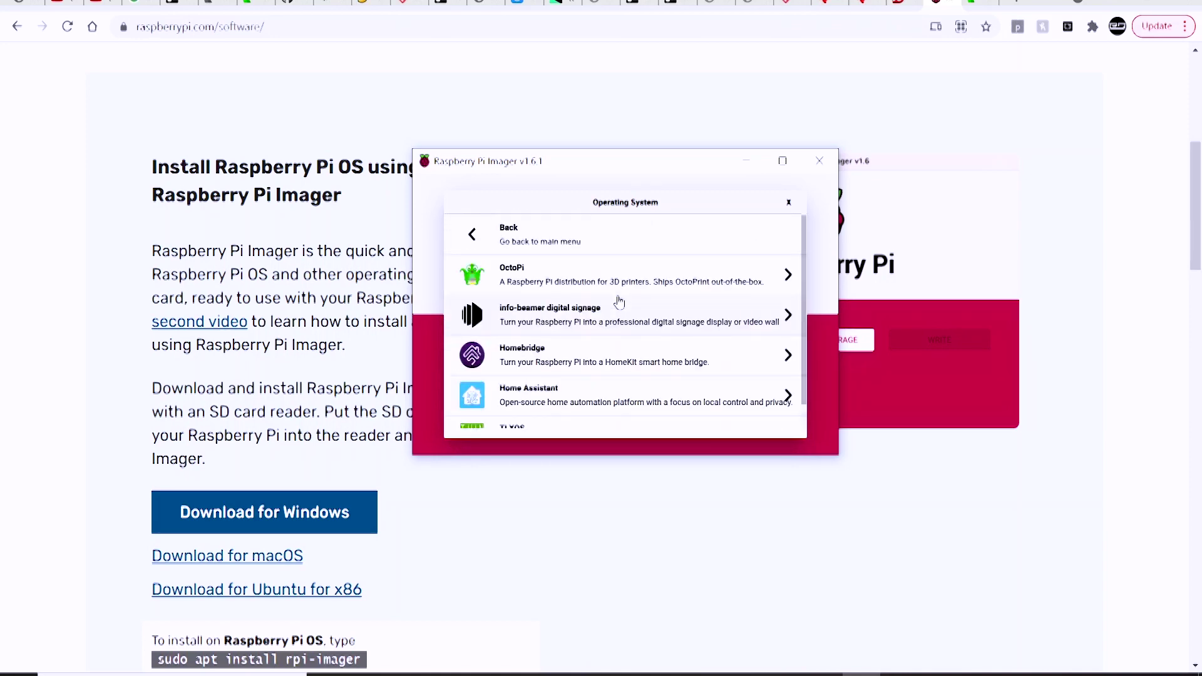
pyautogui.click(607, 285)
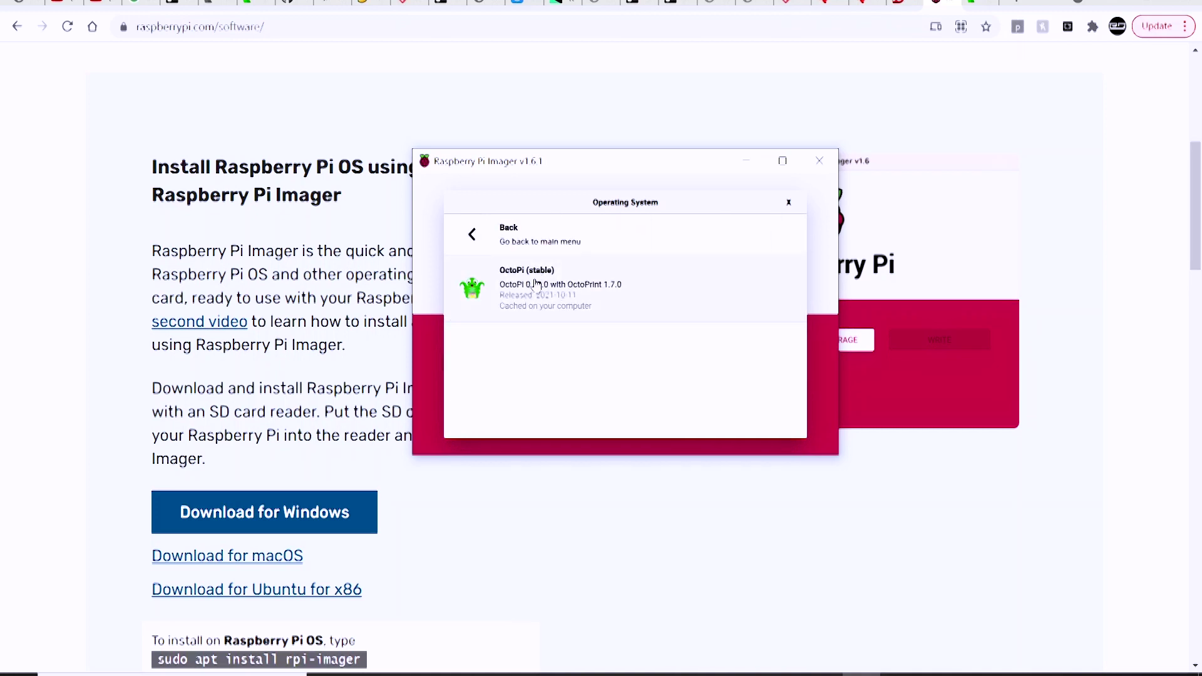
pyautogui.click(588, 289)
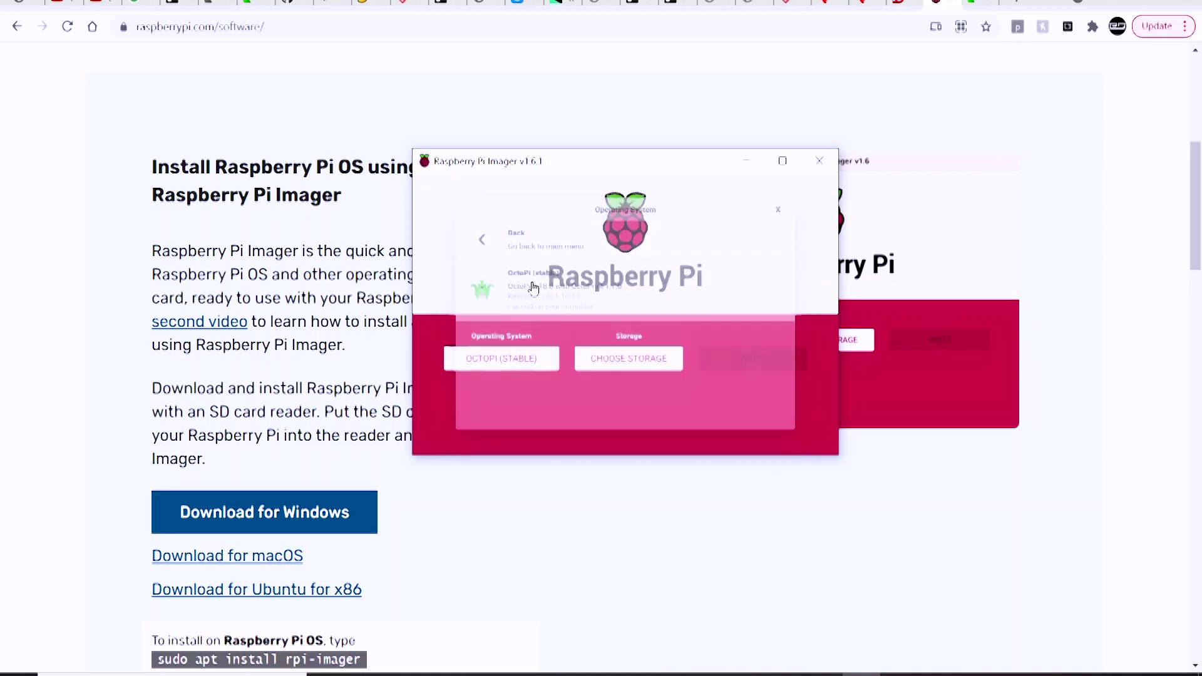
pyautogui.click(623, 365)
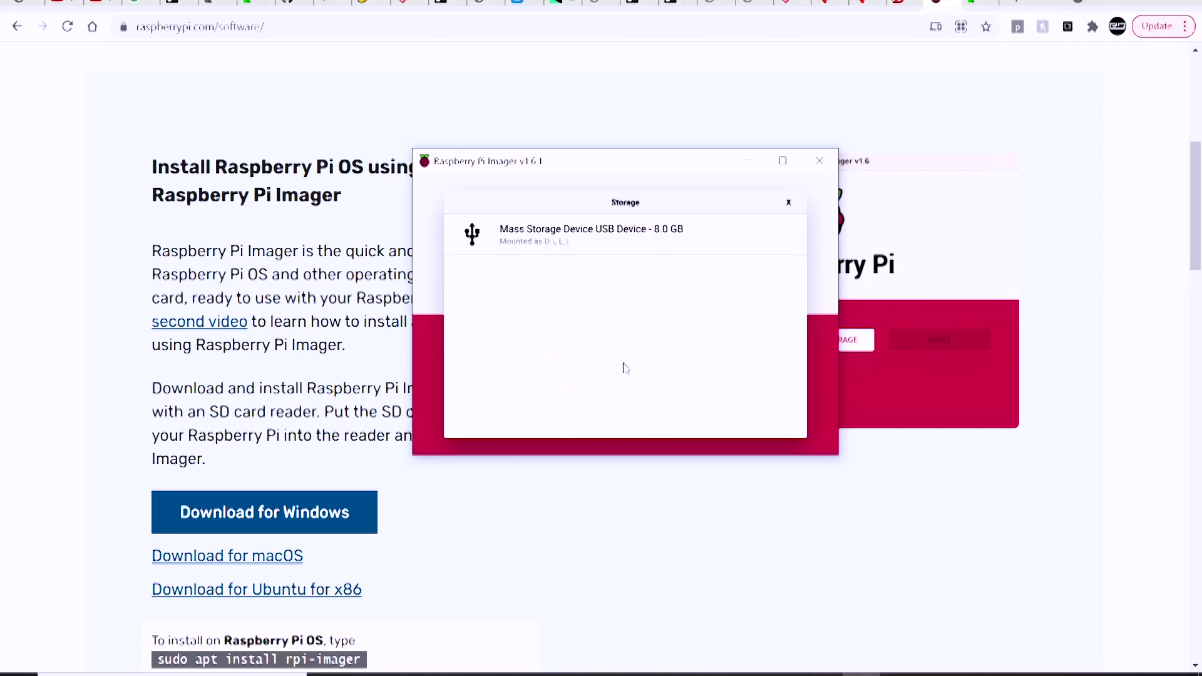
pyautogui.click(547, 248)
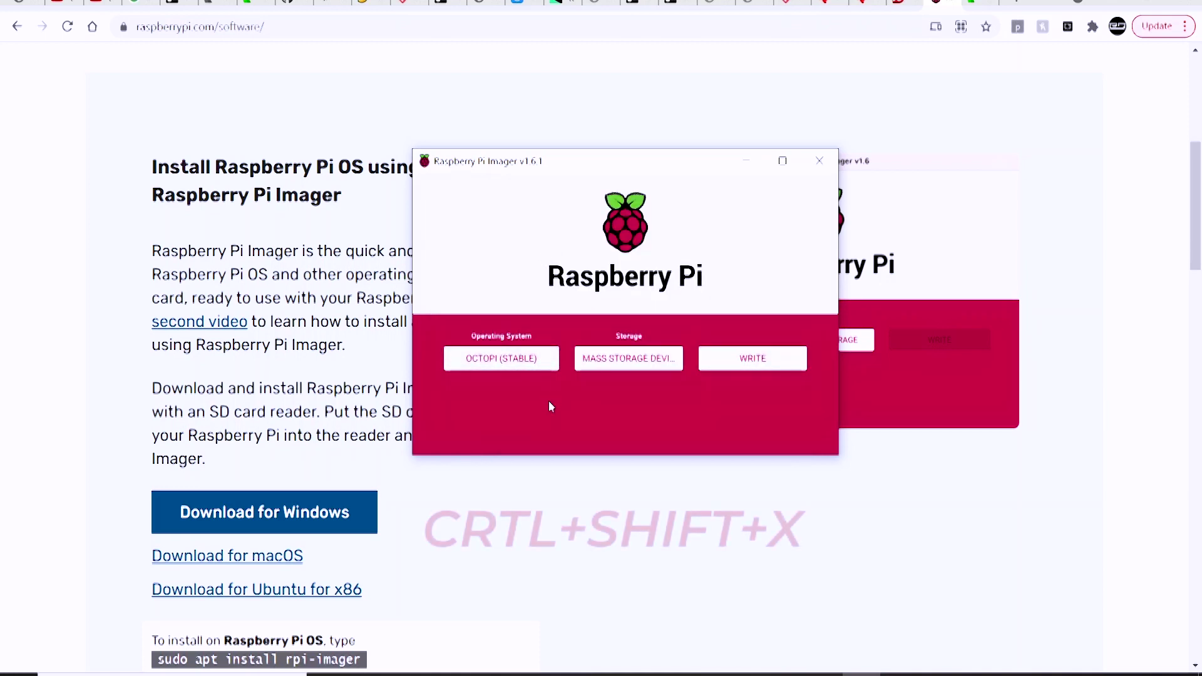
# In advanced options (Ctrl+Shift+X), set Wi-Fi country CA and time zone America/Toronto, then save.
pyautogui.hotkey('ctrl', 'shift', 'x')
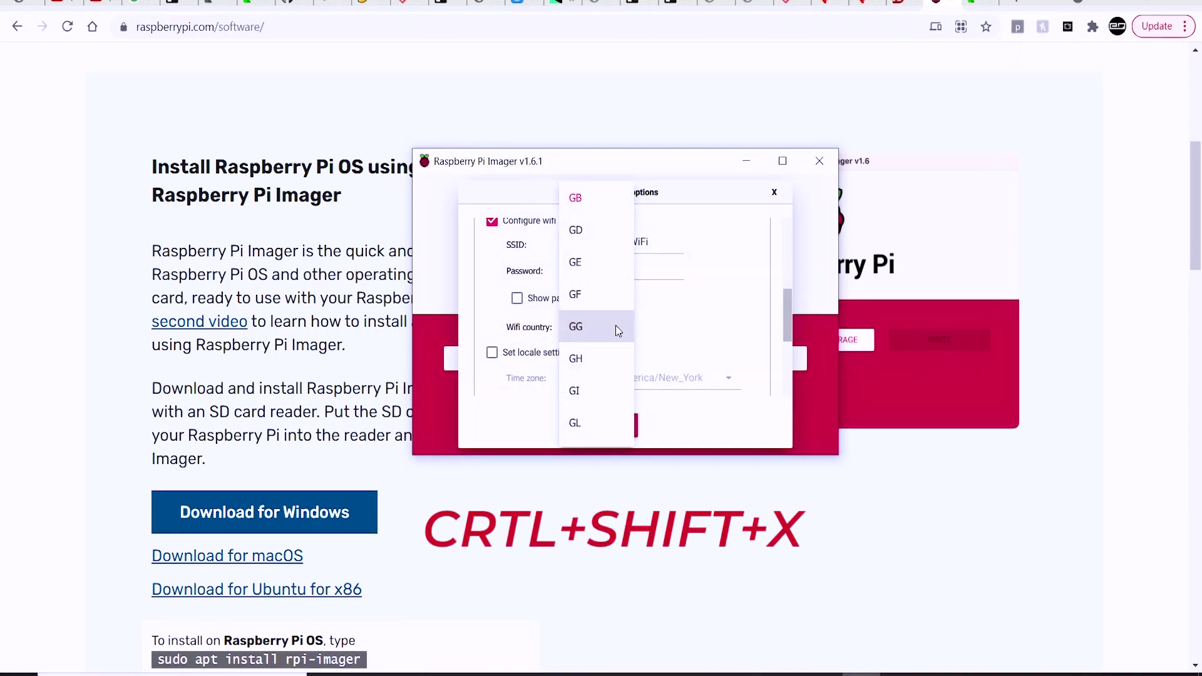
pyautogui.scroll(3, 614, 324)
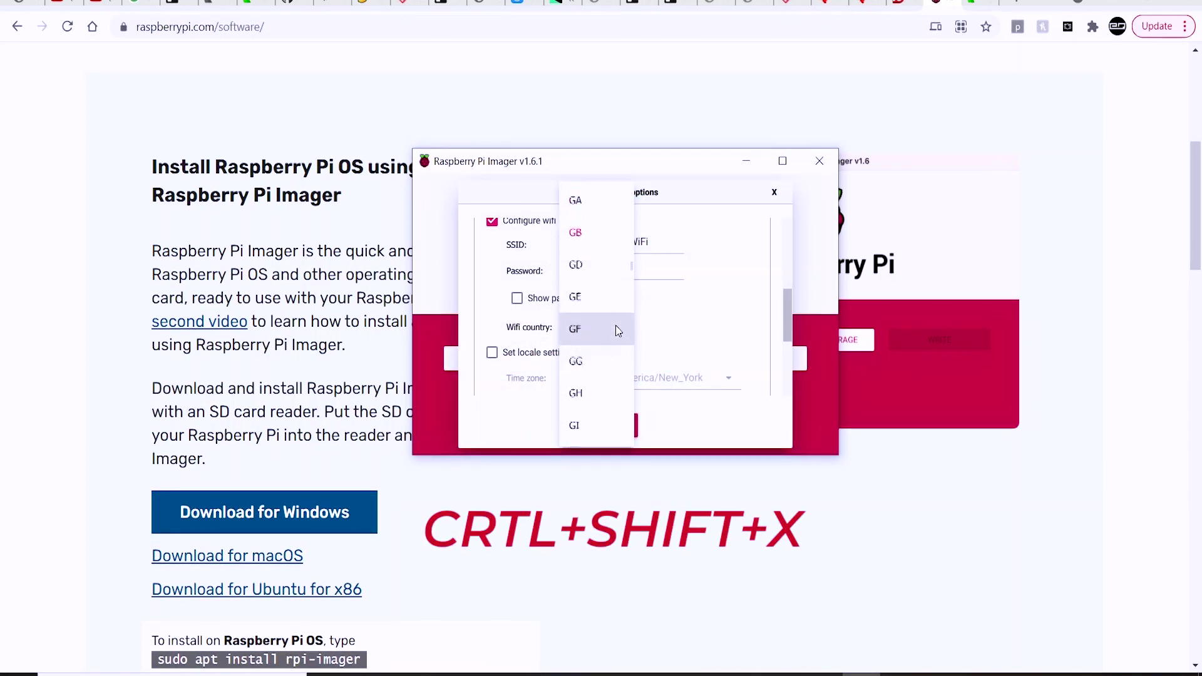
pyautogui.scroll(4, 614, 395)
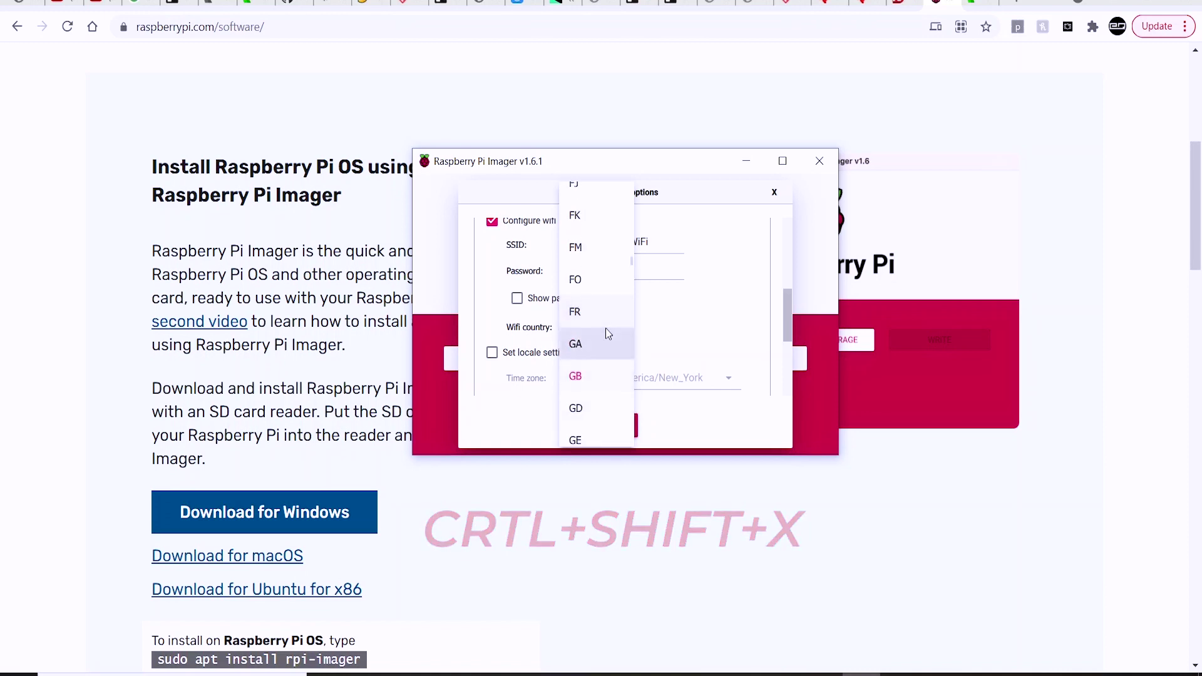
pyautogui.scroll(5, 615, 313)
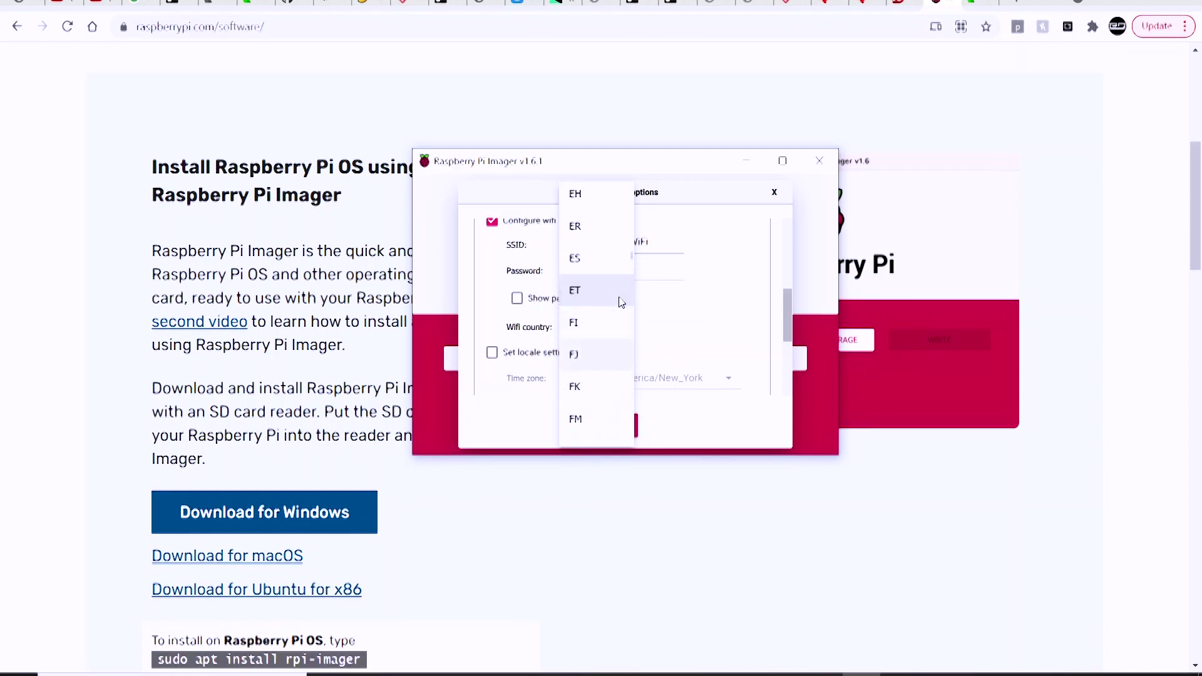
pyautogui.scroll(5, 616, 307)
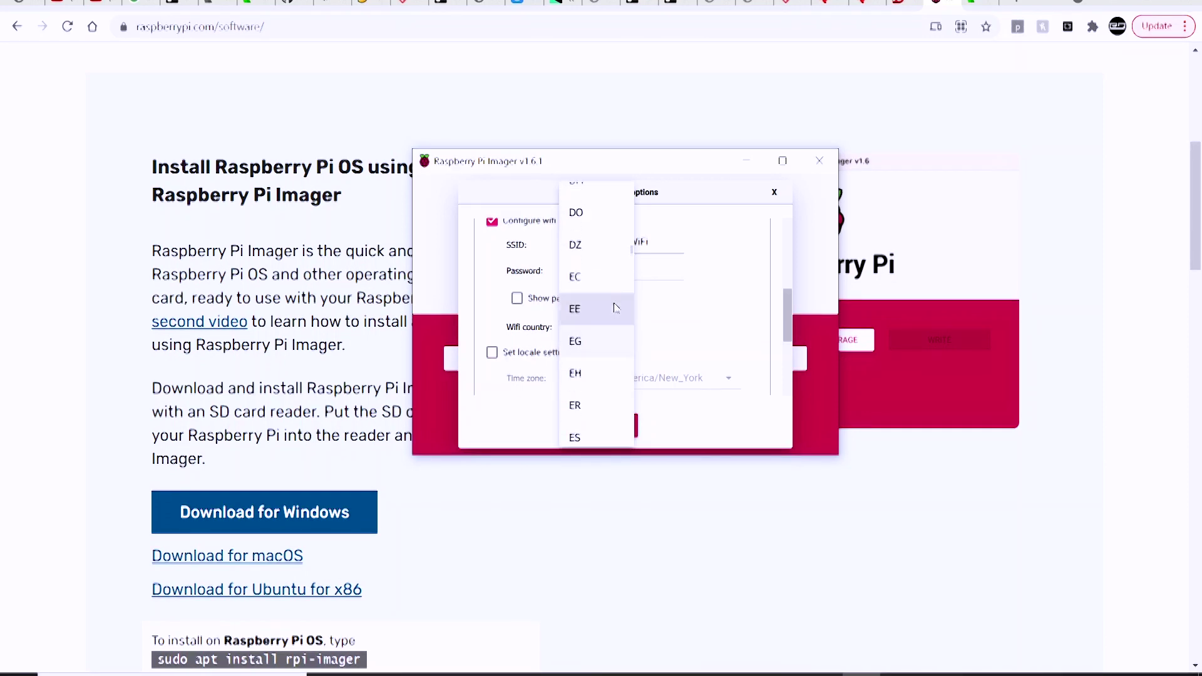
pyautogui.scroll(7, 614, 307)
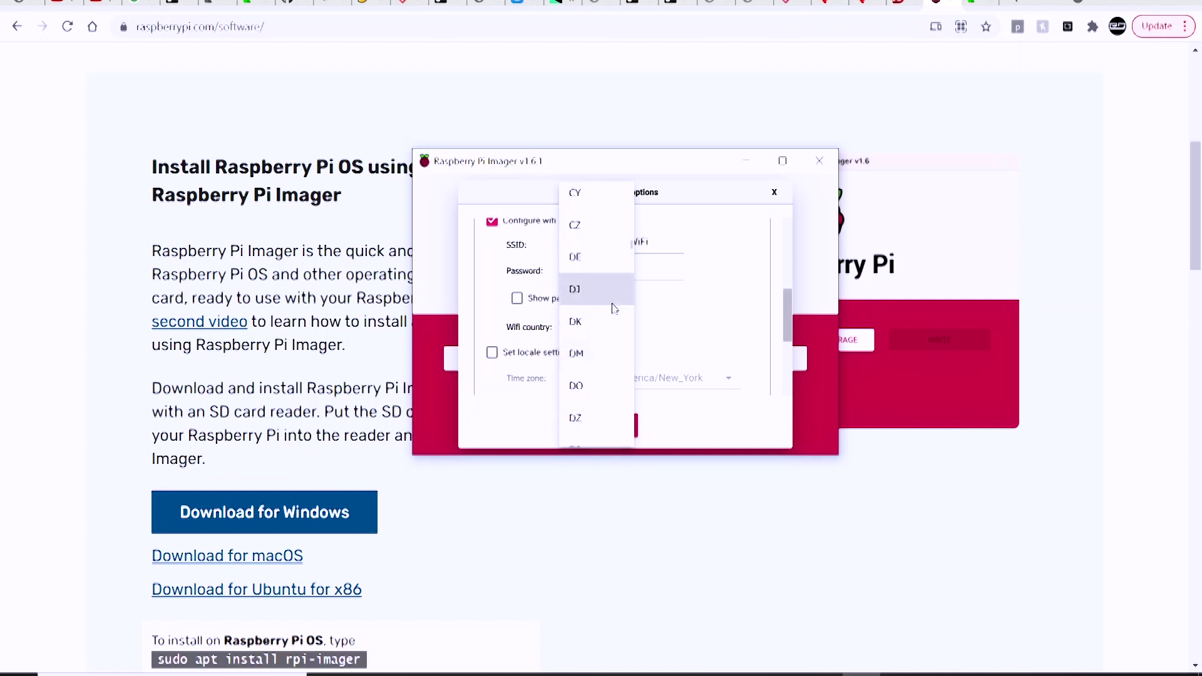
pyautogui.scroll(6, 613, 310)
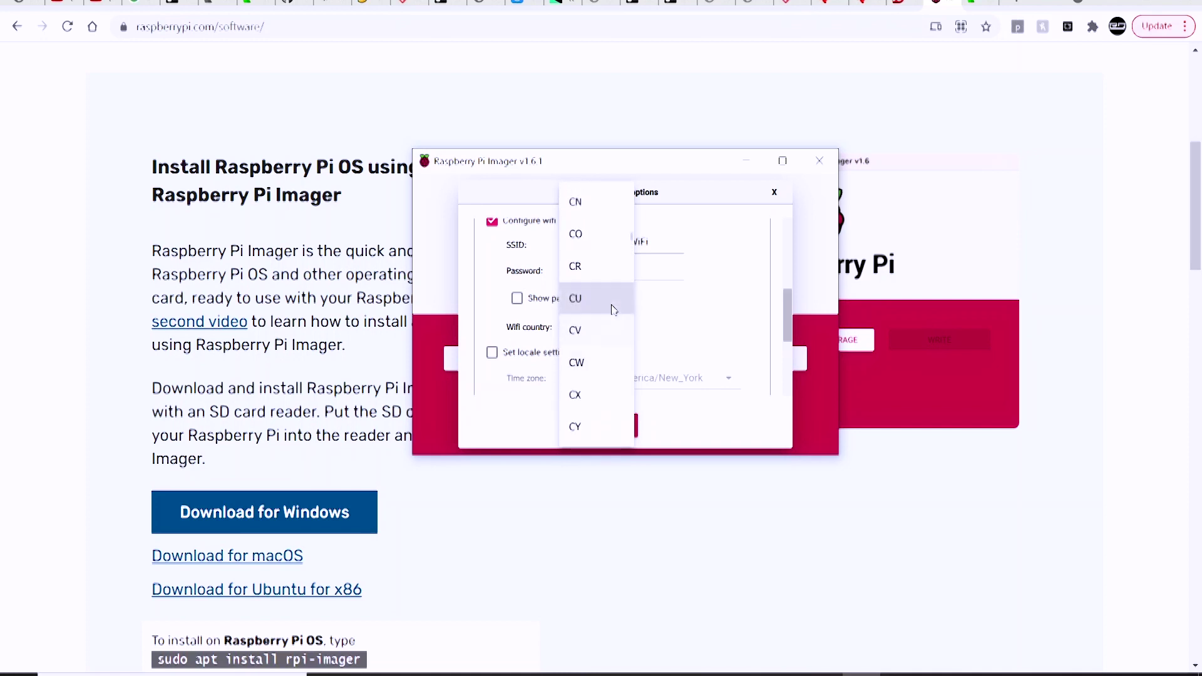
pyautogui.scroll(6, 611, 313)
pyautogui.scroll(2, 611, 314)
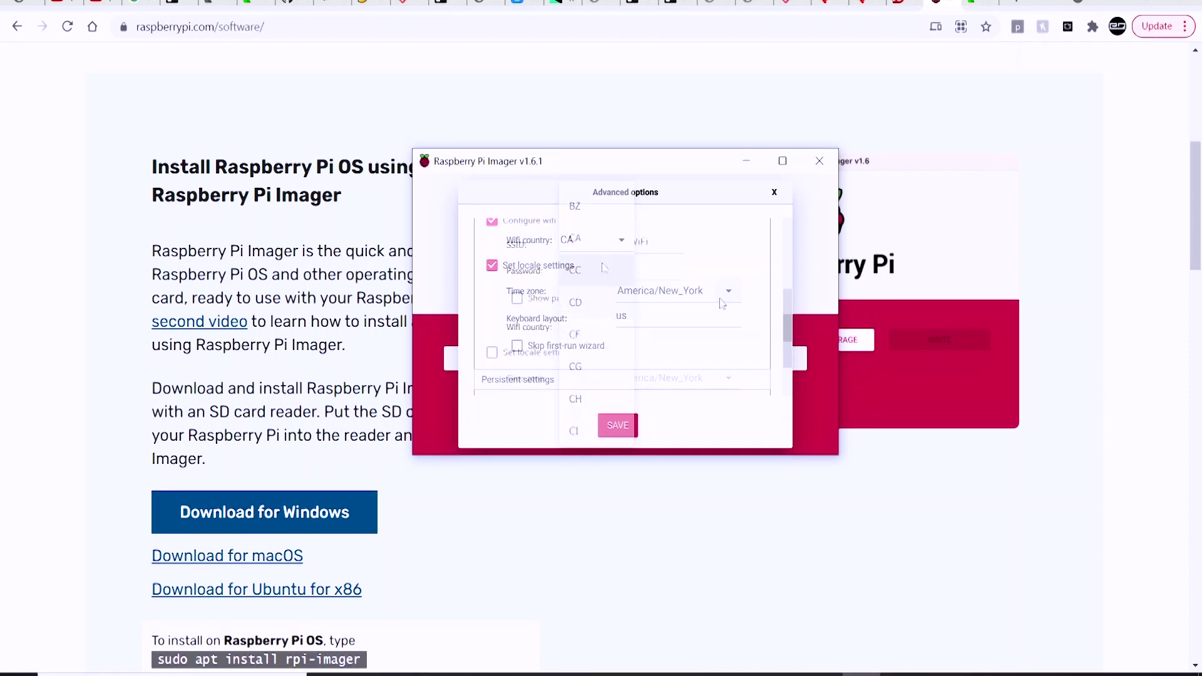
pyautogui.click(726, 293)
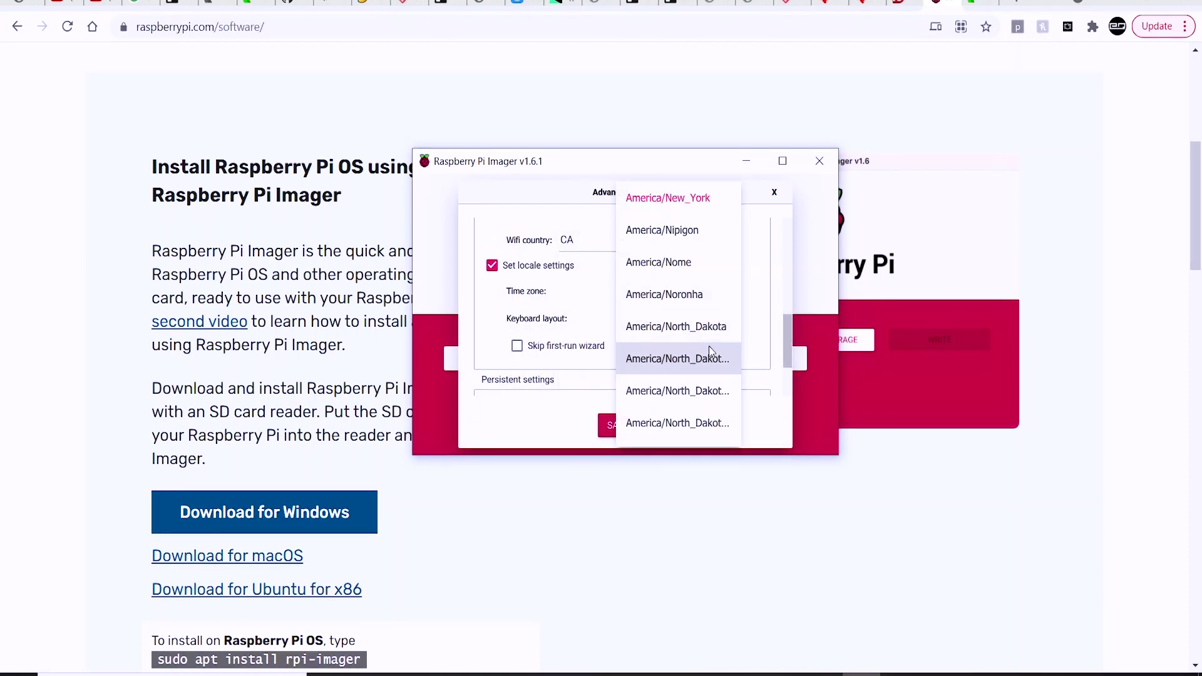
pyautogui.scroll(-2, 709, 346)
pyautogui.scroll(-5, 712, 350)
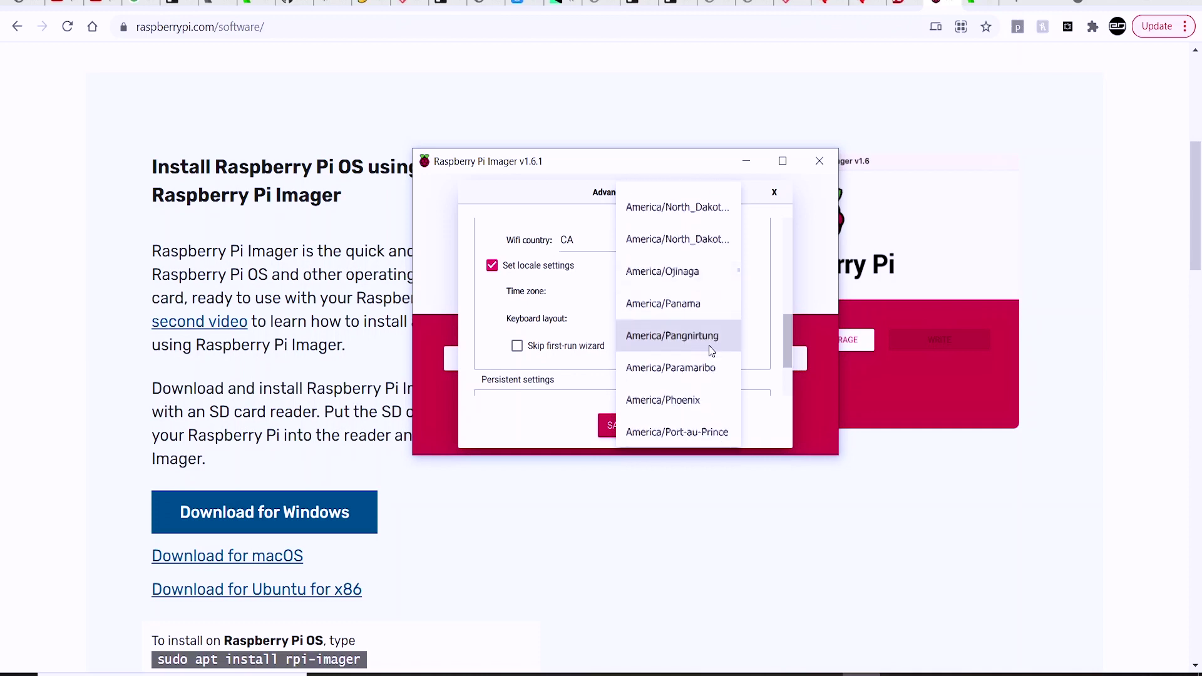
pyautogui.scroll(-5, 712, 349)
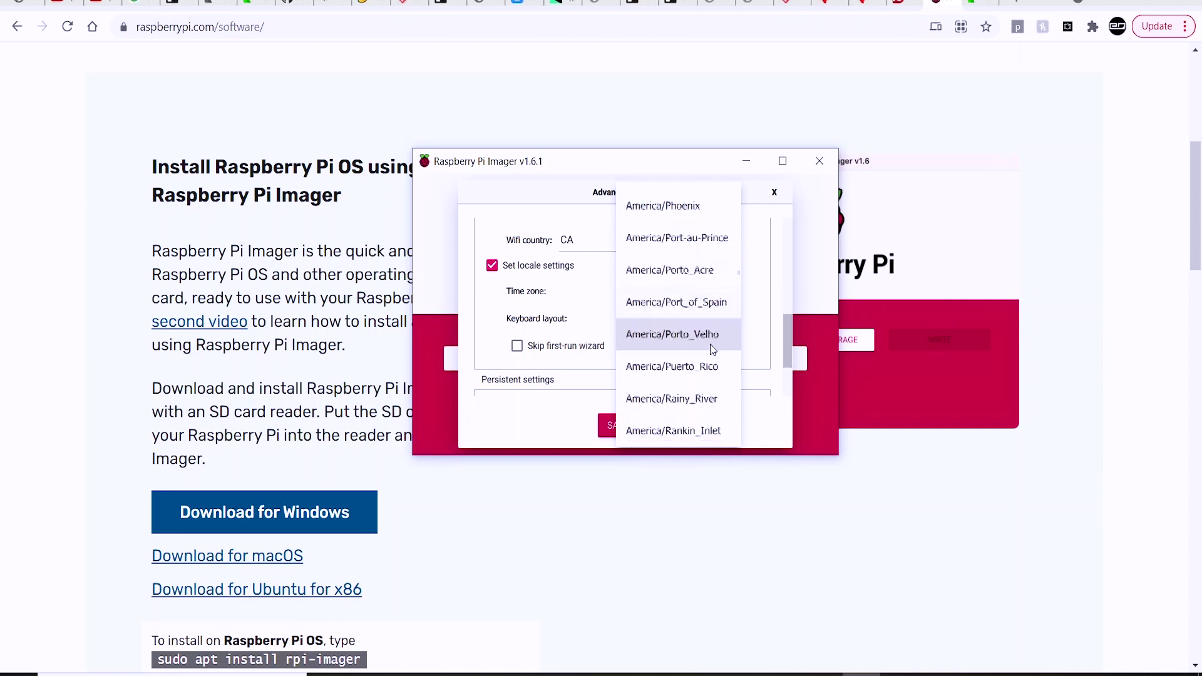
pyautogui.scroll(-6, 709, 344)
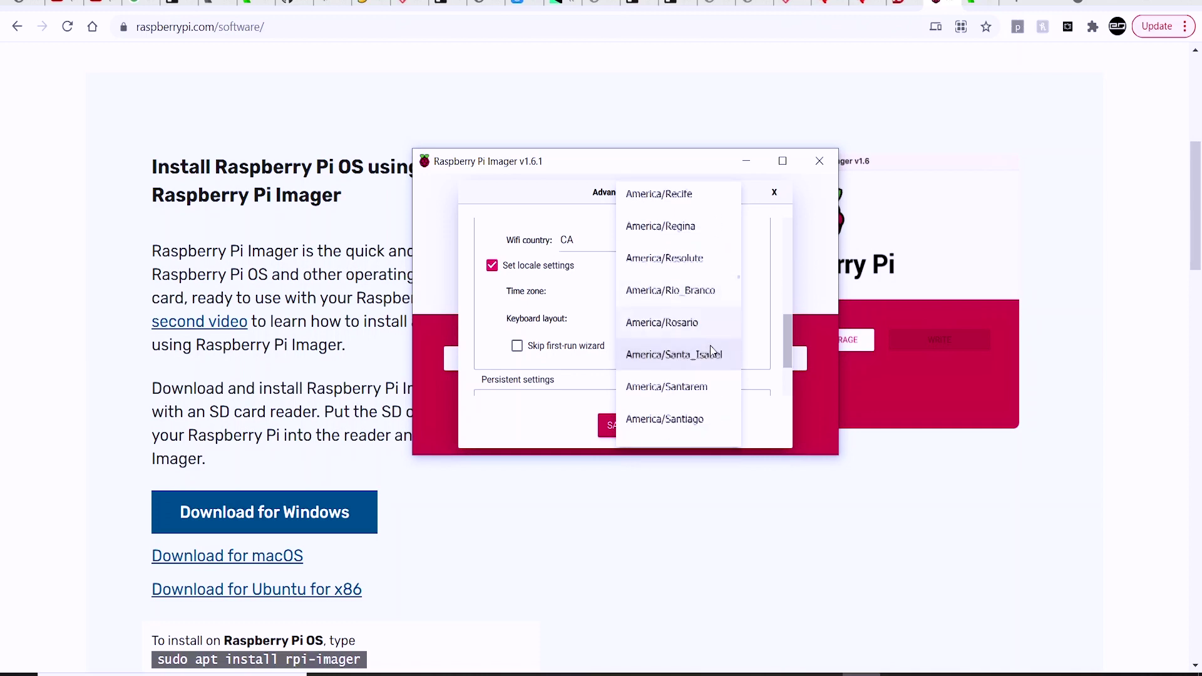
pyautogui.press('Escape')
pyautogui.scroll(1, 726, 375)
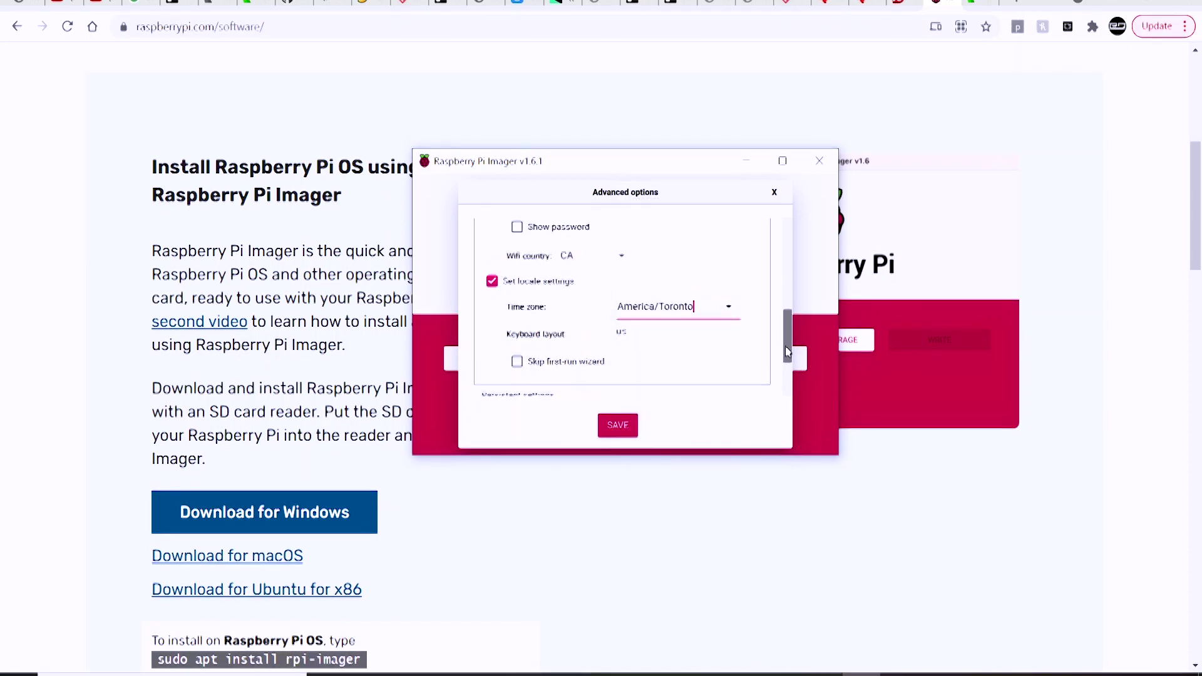
pyautogui.click(618, 426)
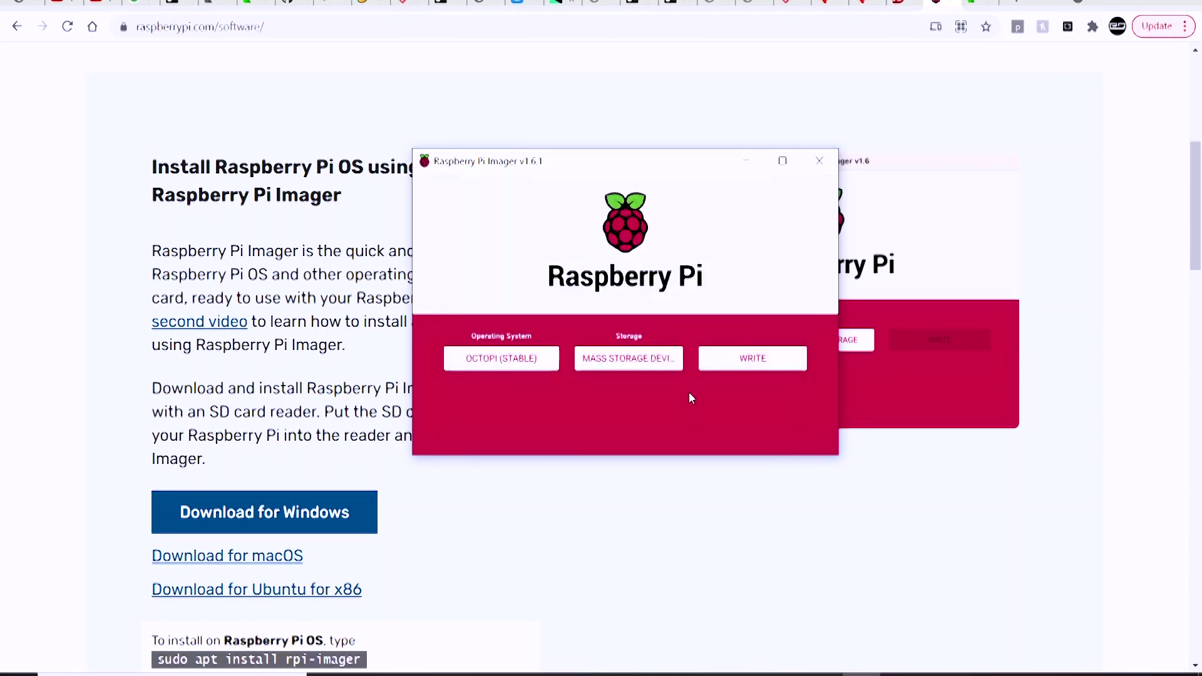
# Write OctoPi to the USB device, confirm erasing it, and dismiss the Windows insert-disk prompt.
pyautogui.click(746, 366)
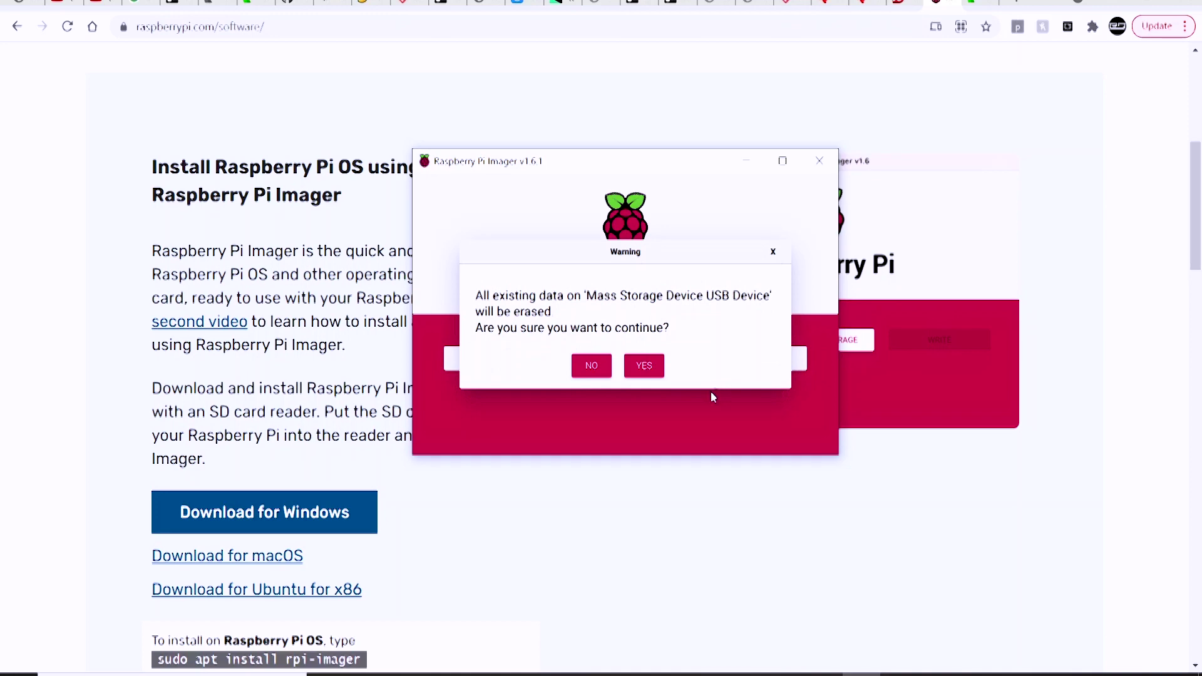
pyautogui.click(646, 366)
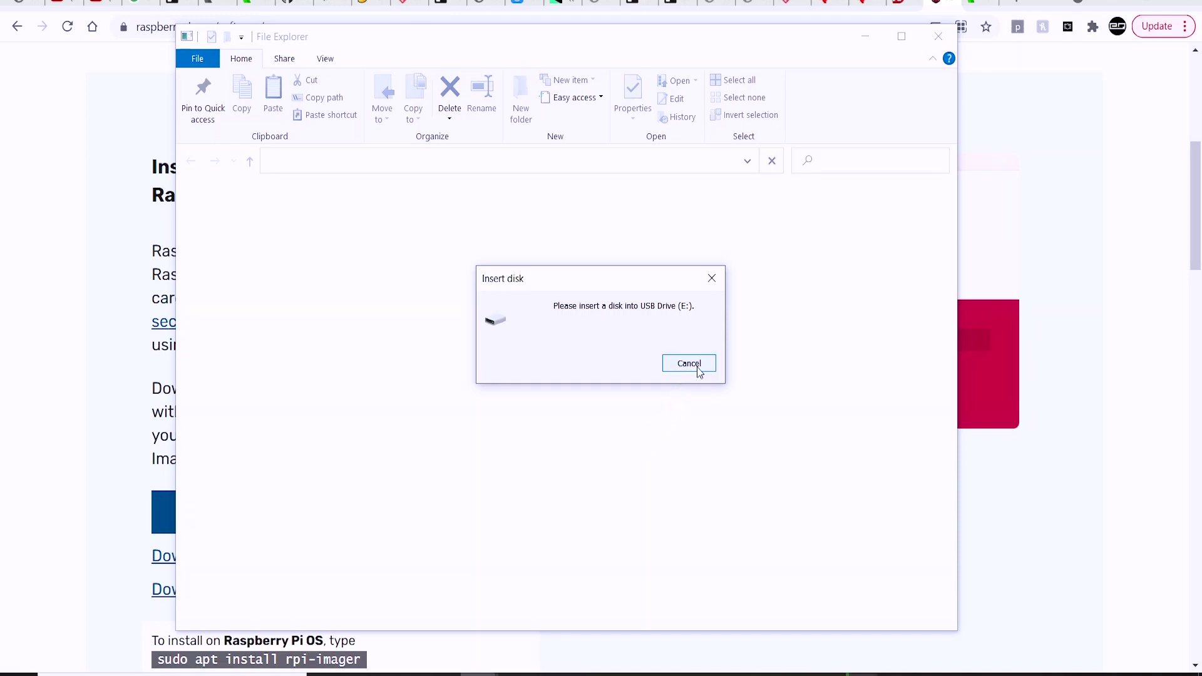
pyautogui.click(688, 364)
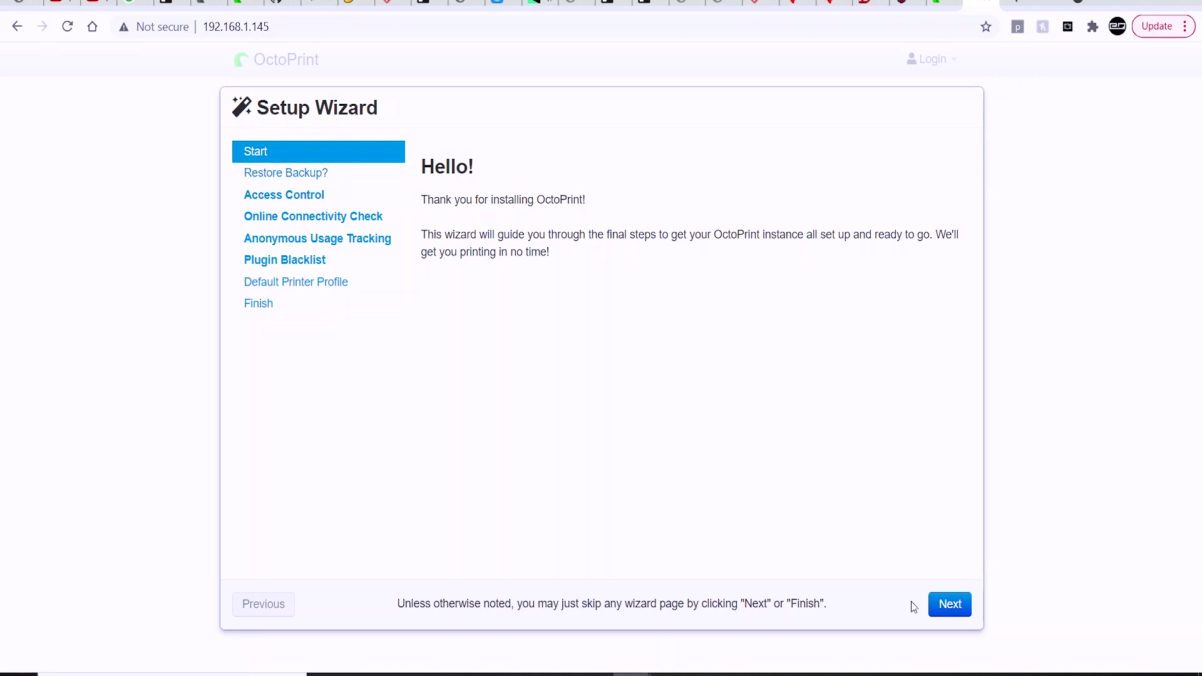
# Open OctoPrint at 192.168.1.145 and advance the wizard past backup-restore to Access Control.
pyautogui.click(296, 28)
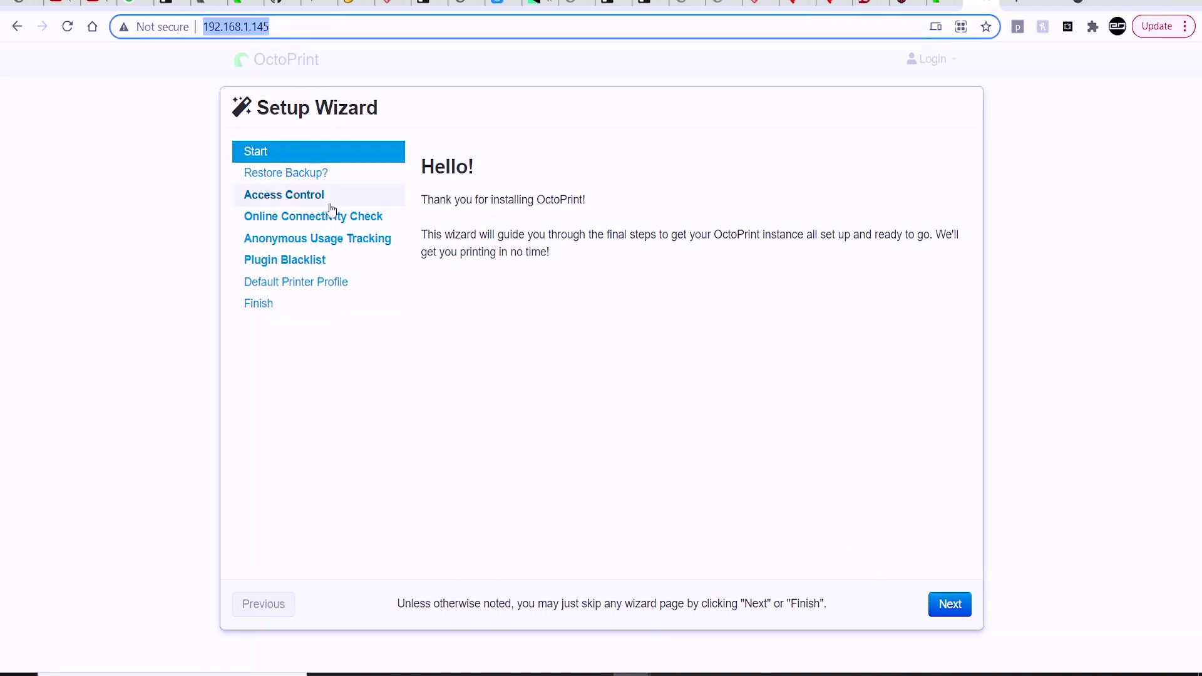
pyautogui.click(505, 391)
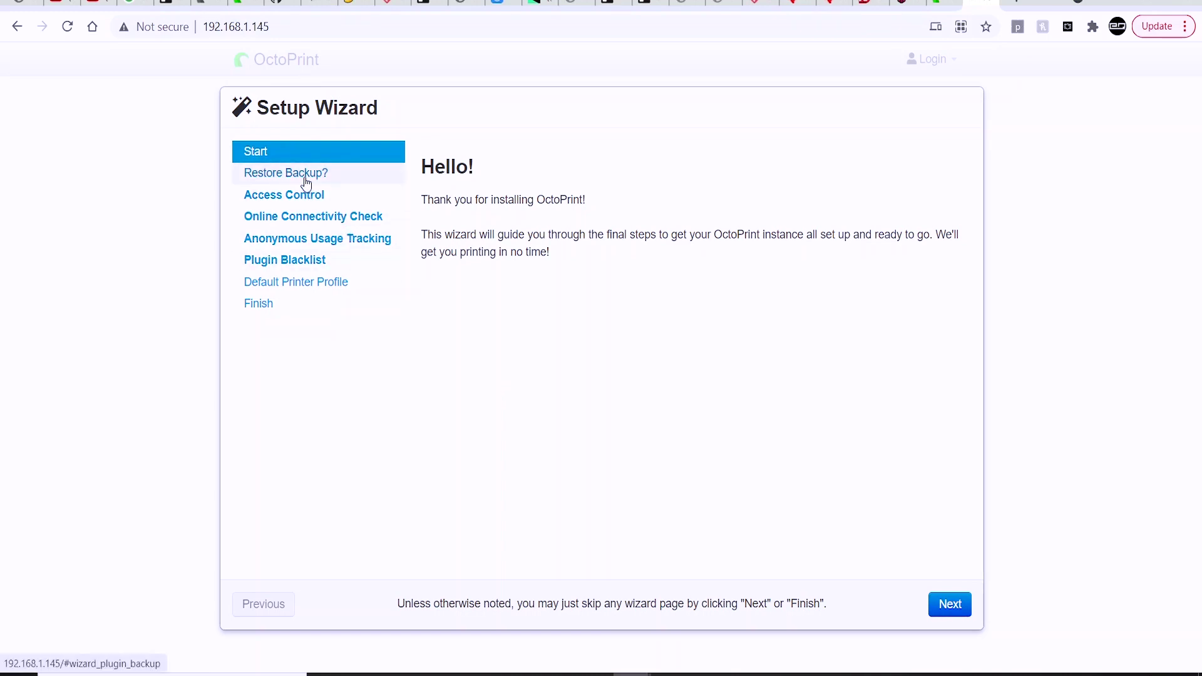
pyautogui.click(949, 605)
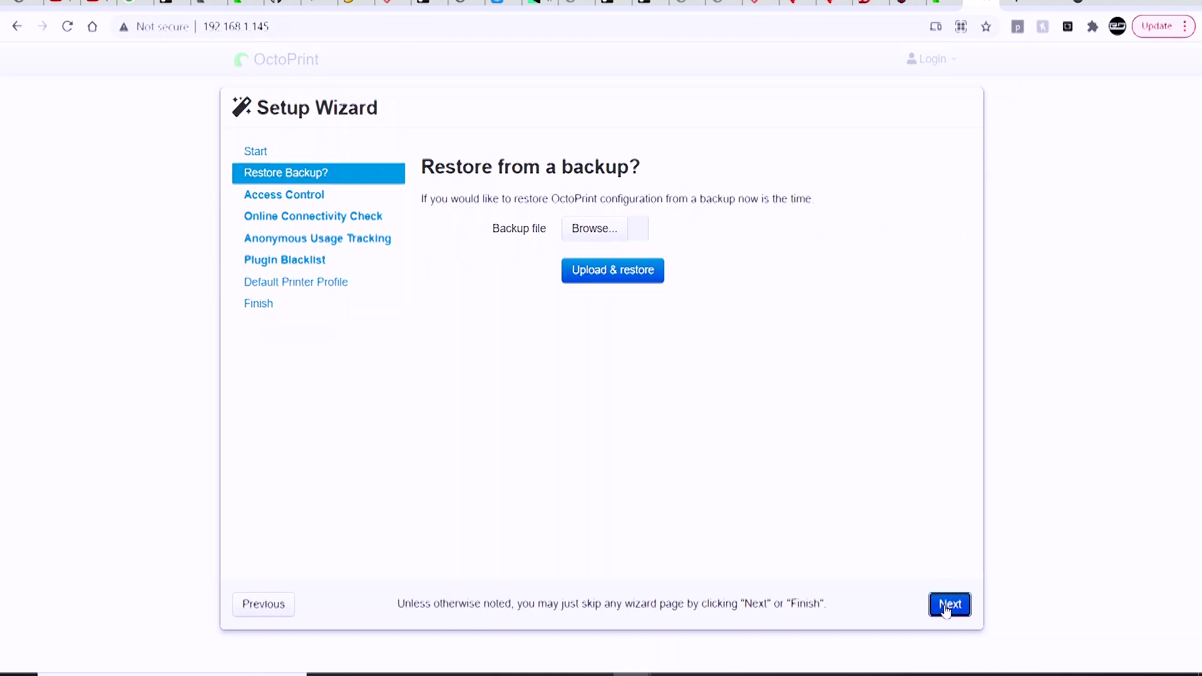
pyautogui.click(946, 611)
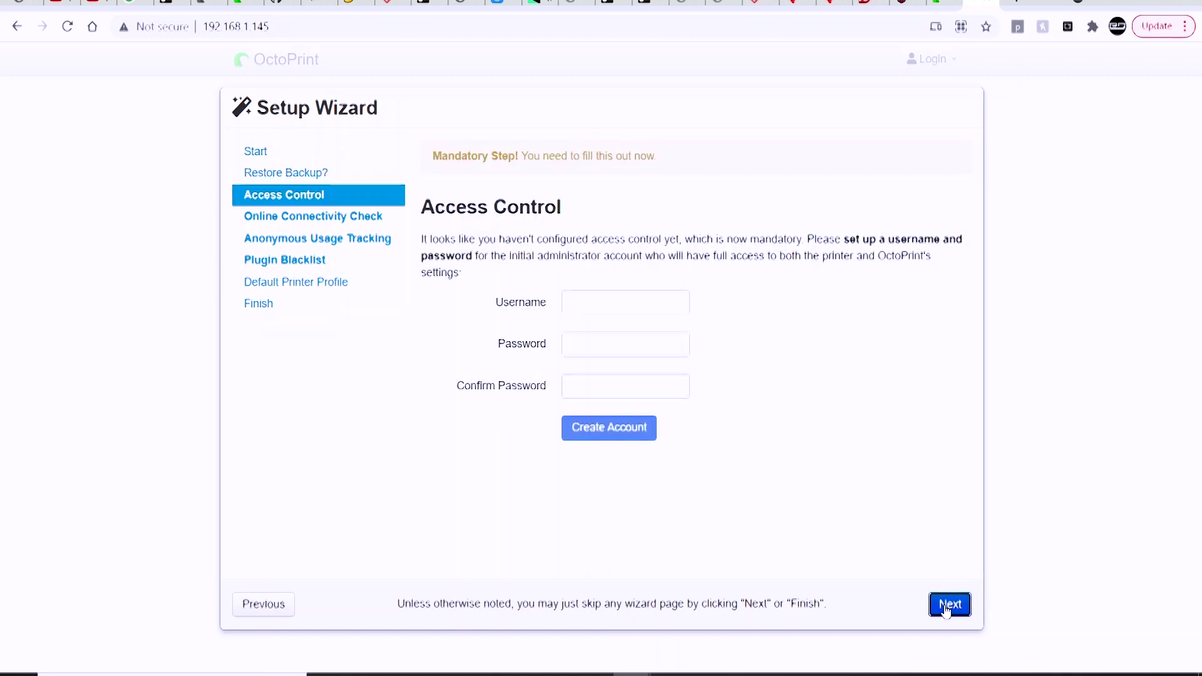
# Enter the administrator username, password and confirmation, then go to Online Connectivity Check.
pyautogui.click(670, 310)
pyautogui.click(659, 341)
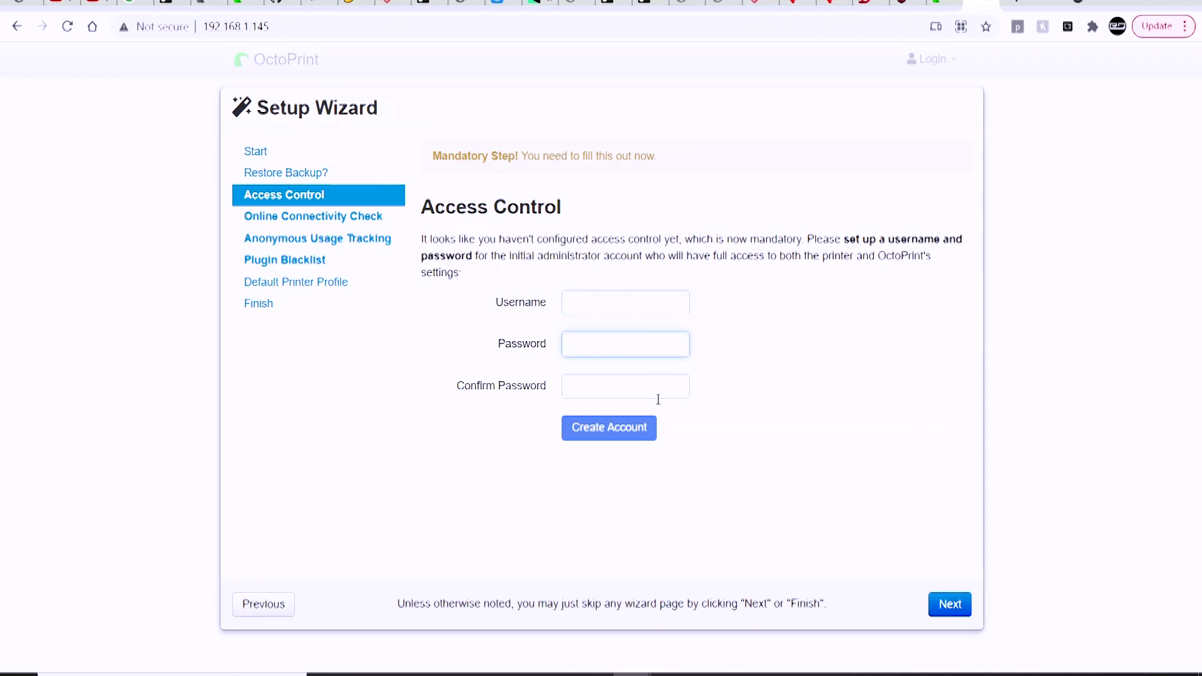
pyautogui.click(660, 387)
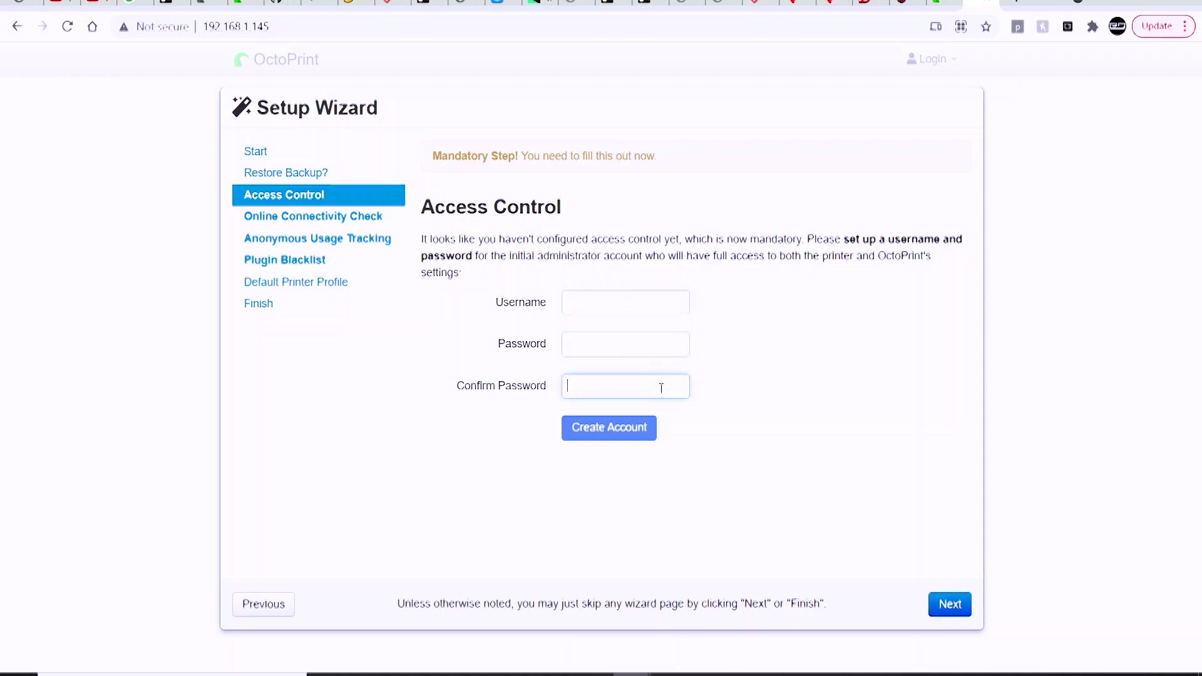
pyautogui.click(367, 217)
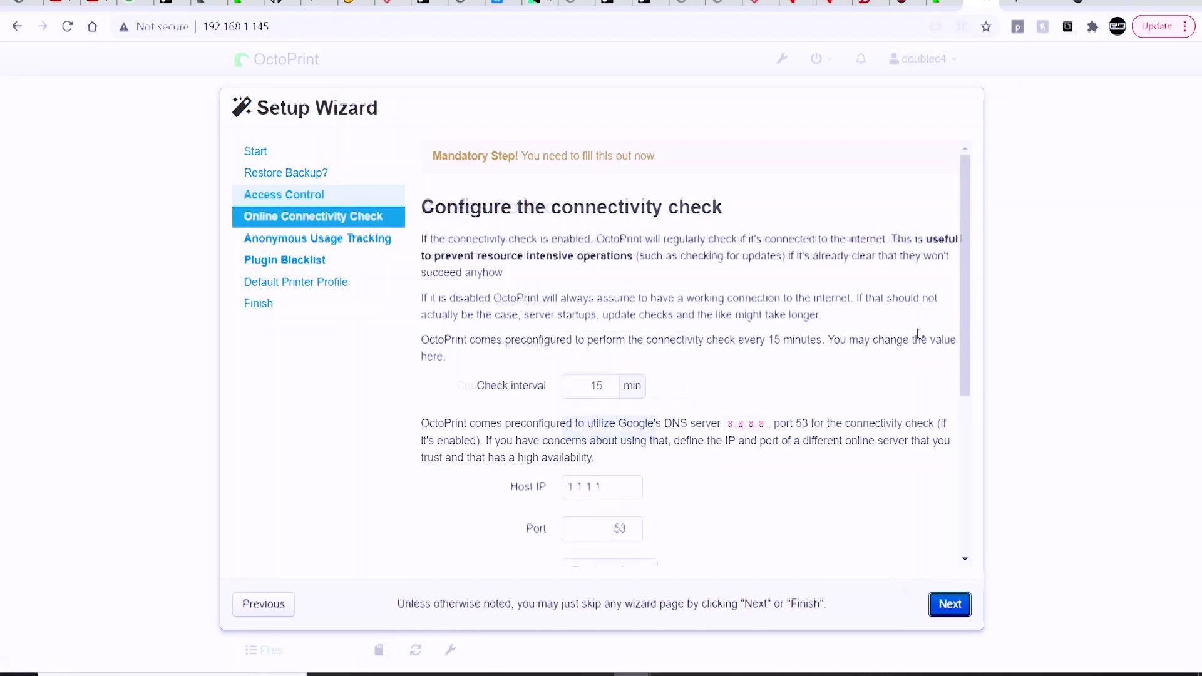
# Scroll through the connectivity check: 15-minute interval, host 1.1.1.1 port 53, hostname octoprint.org.
pyautogui.moveTo(964, 295); pyautogui.dragTo(949, 484)
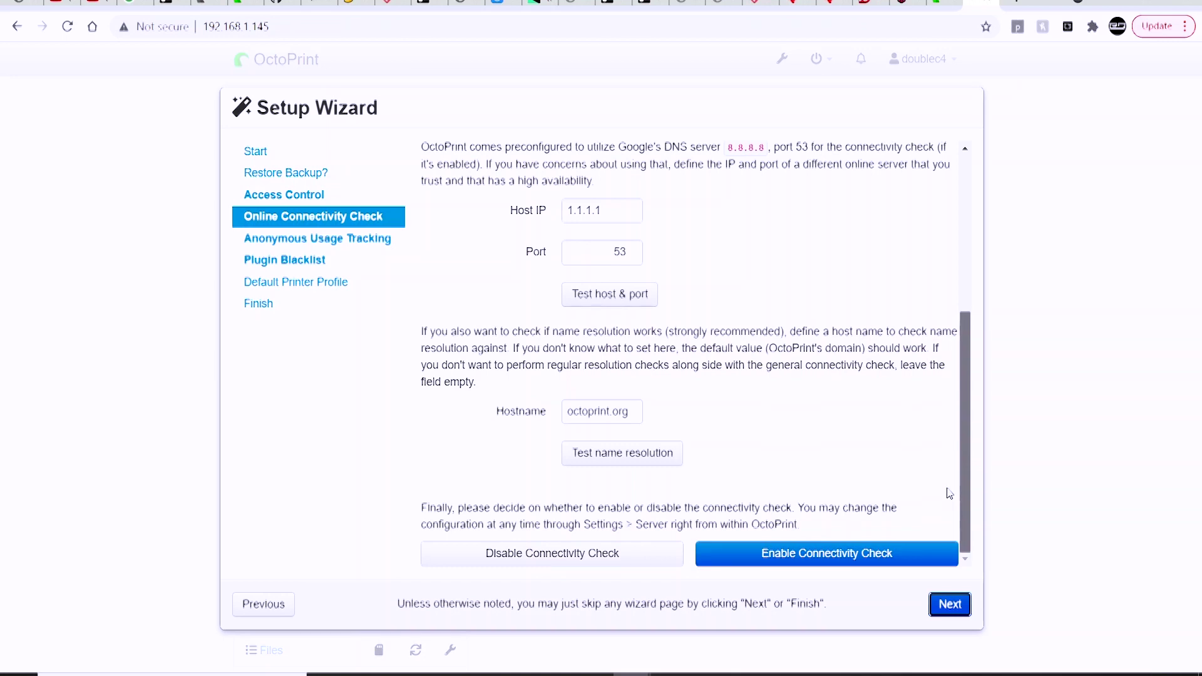
pyautogui.moveTo(950, 493); pyautogui.dragTo(948, 268)
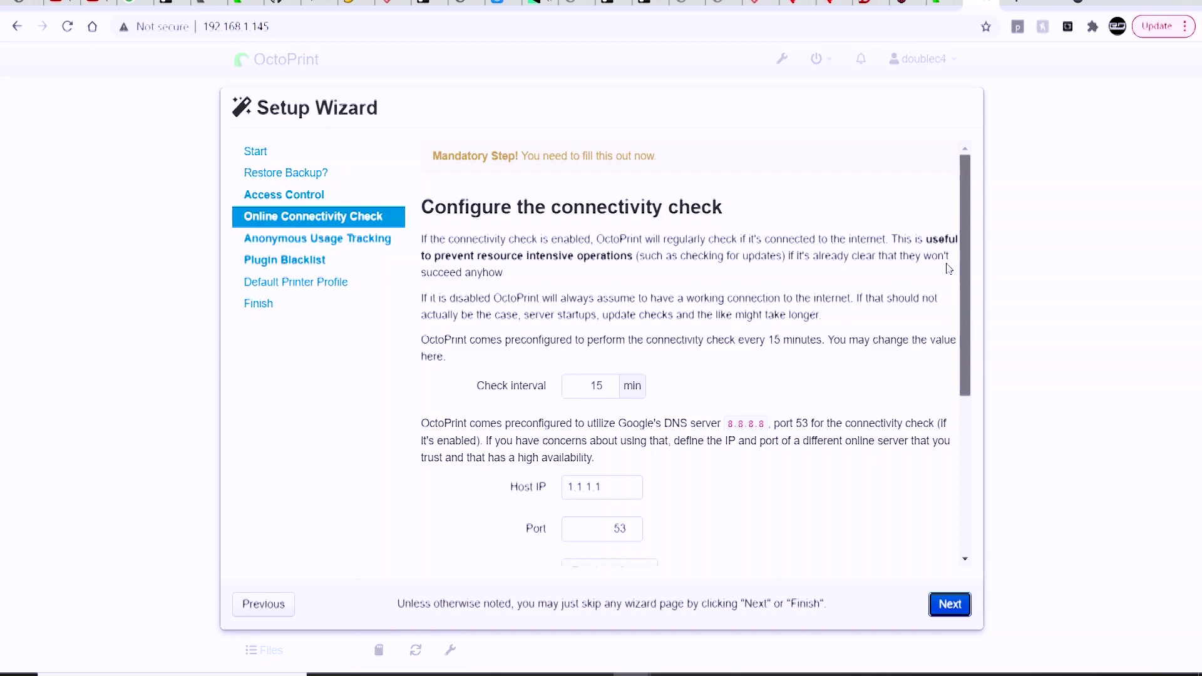
pyautogui.moveTo(948, 269); pyautogui.dragTo(939, 491)
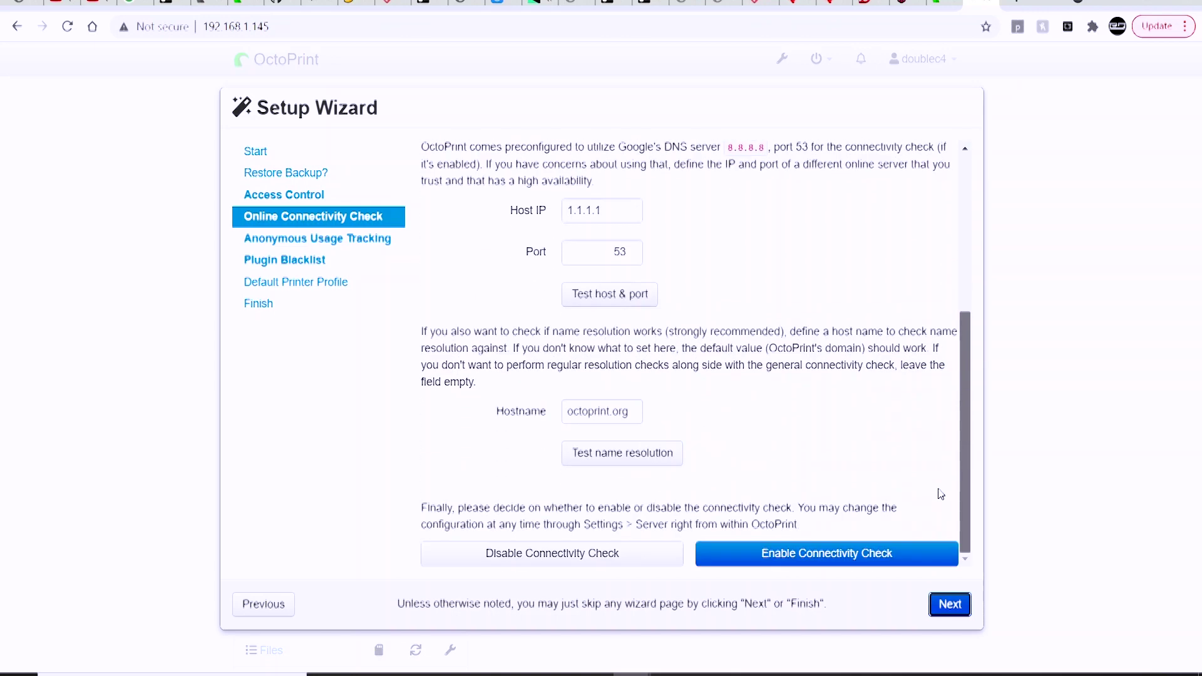
# Disable anonymous usage tracking and continue to the plugin blacklist step.
pyautogui.click(946, 606)
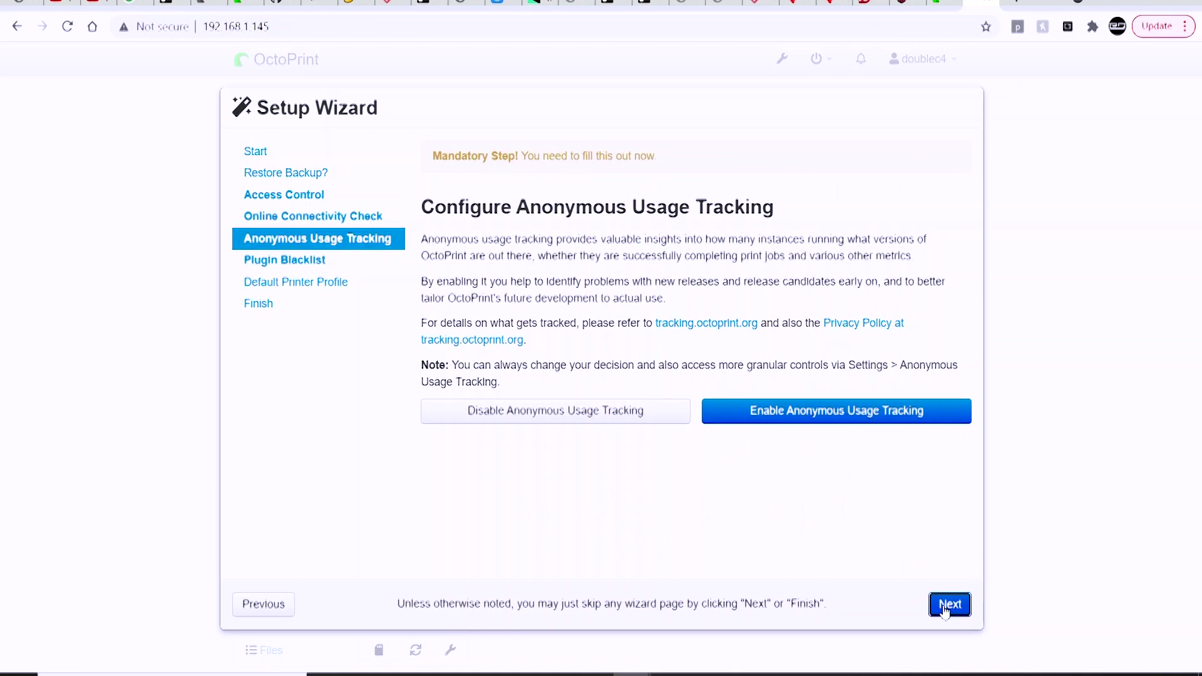
pyautogui.click(619, 418)
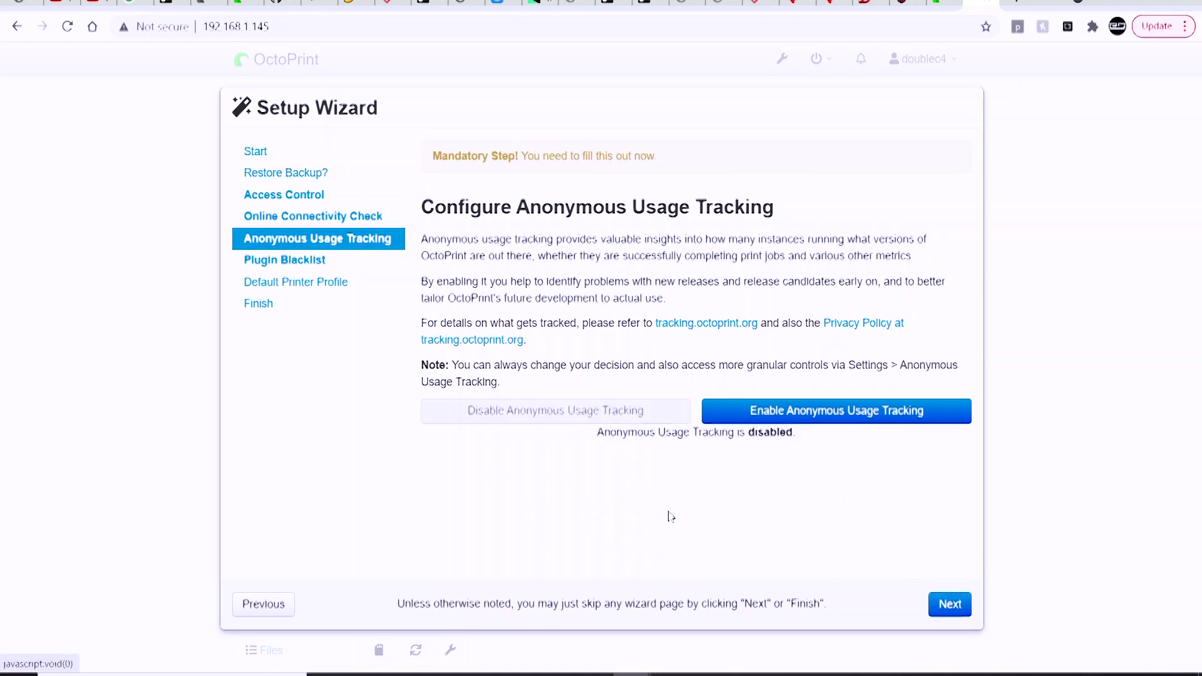
pyautogui.click(949, 610)
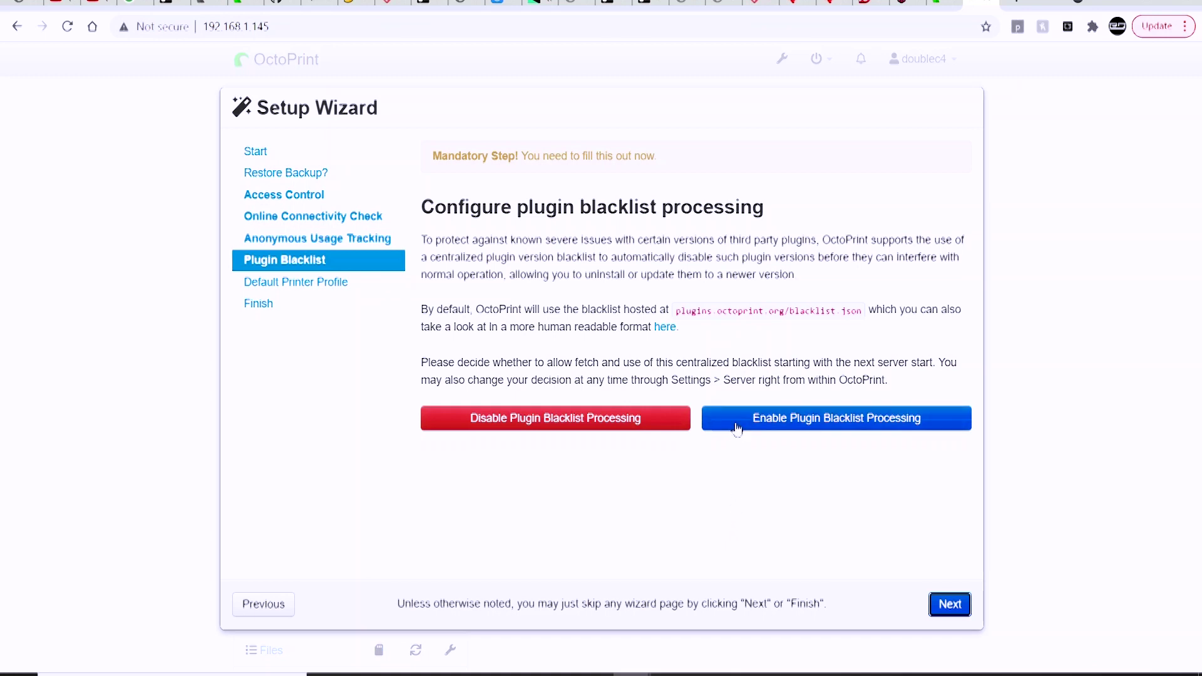
# Enable plugin blacklist processing after the warning and continue to the printer profile step.
pyautogui.click(933, 608)
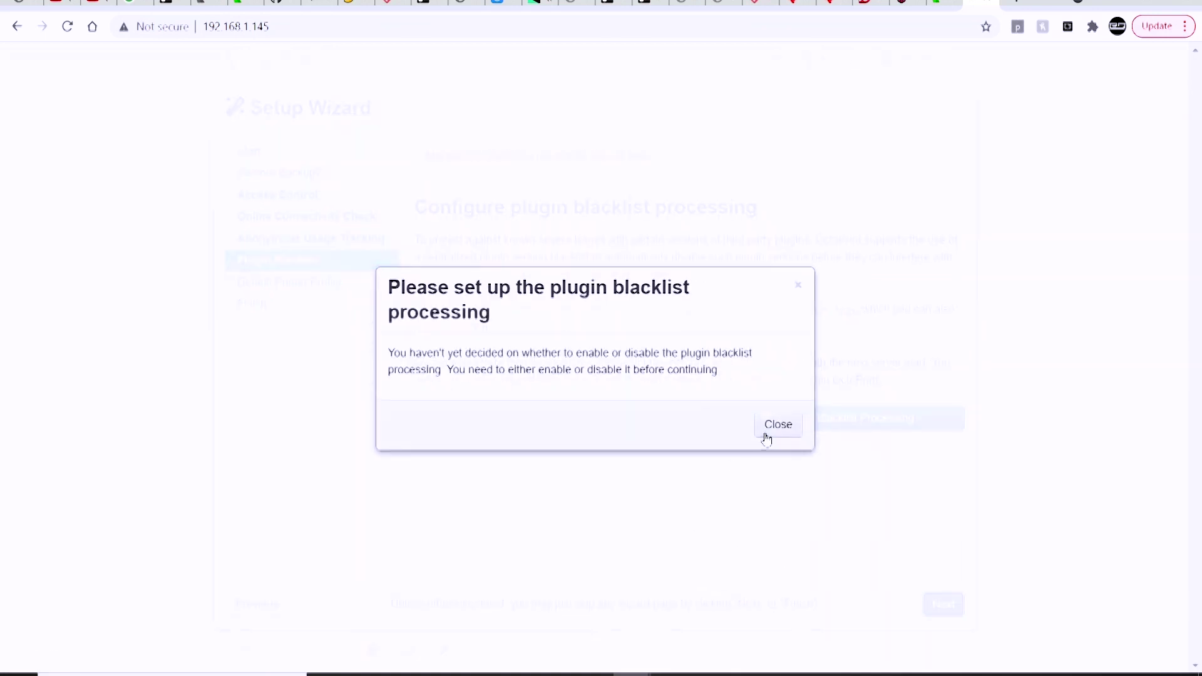
pyautogui.click(786, 427)
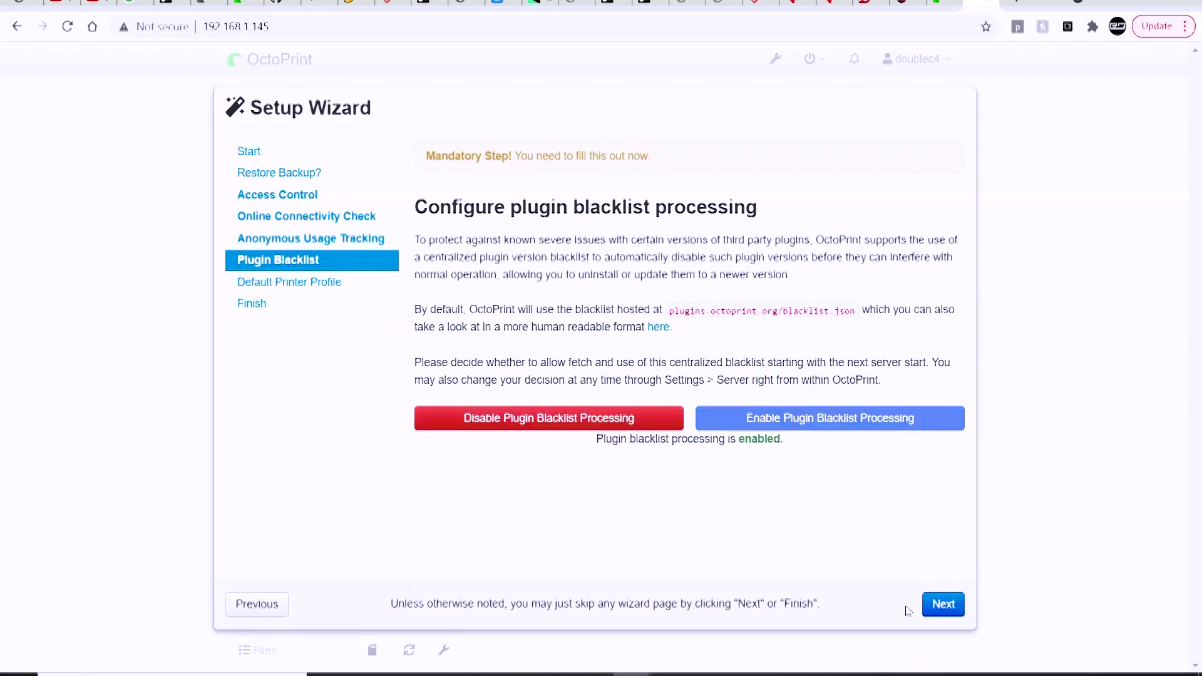
pyautogui.click(938, 604)
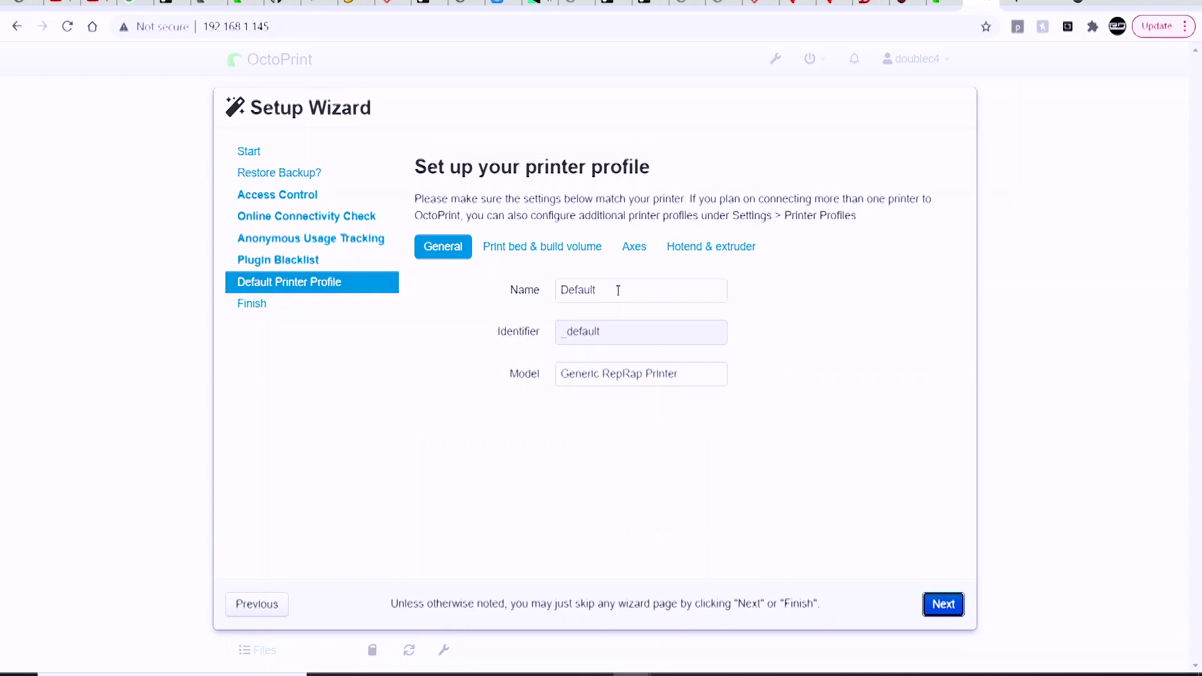
# Rename the printer profile from Default to CR-10 Smart and edit the model name.
pyautogui.moveTo(618, 289); pyautogui.dragTo(442, 297)
pyautogui.write('CR-10 Smart')
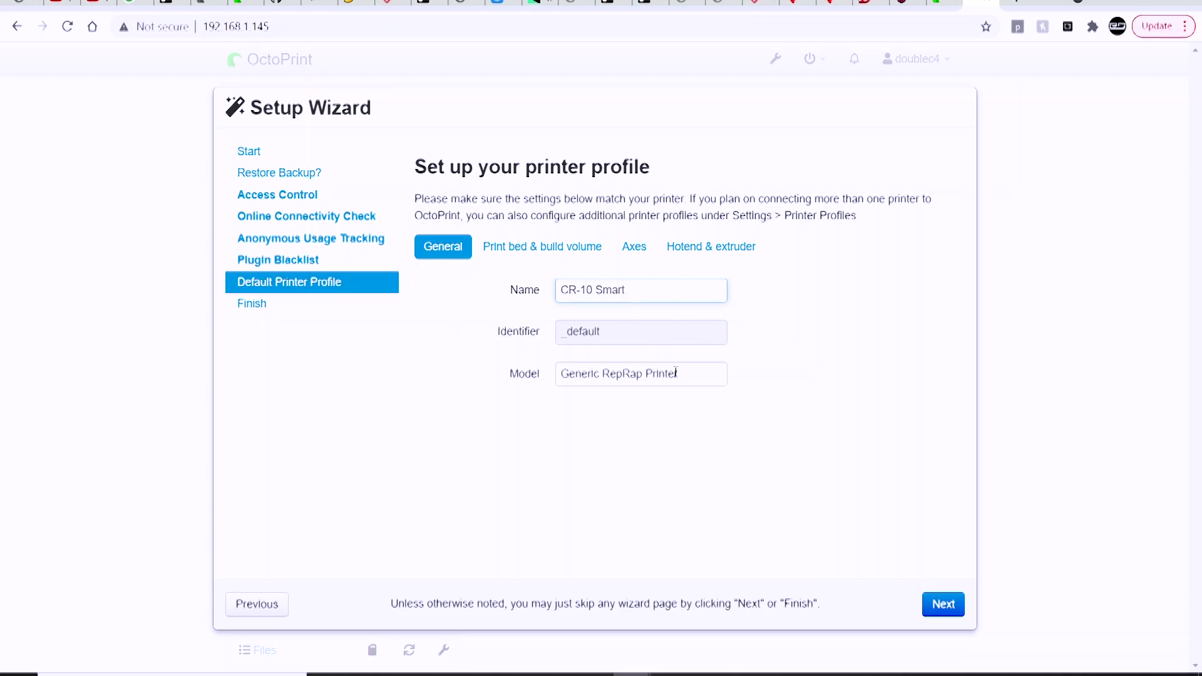
pyautogui.click(676, 373)
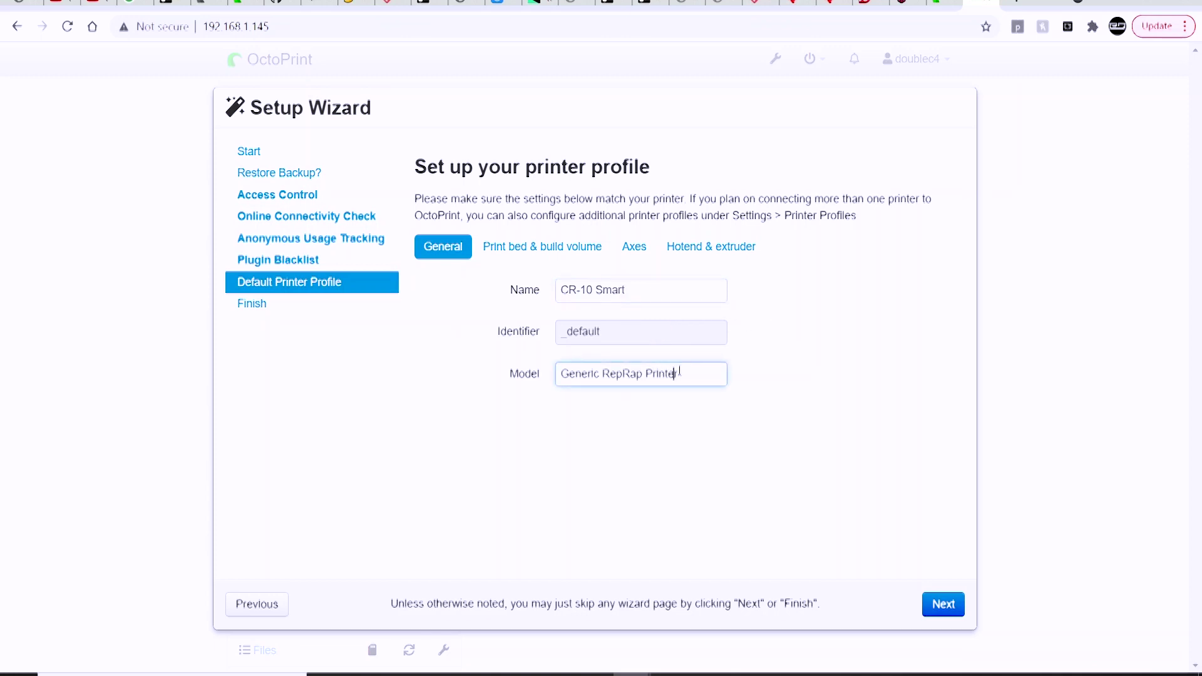
# Set the build volume to width 300, depth 300 and height 400 mm.
pyautogui.click(542, 247)
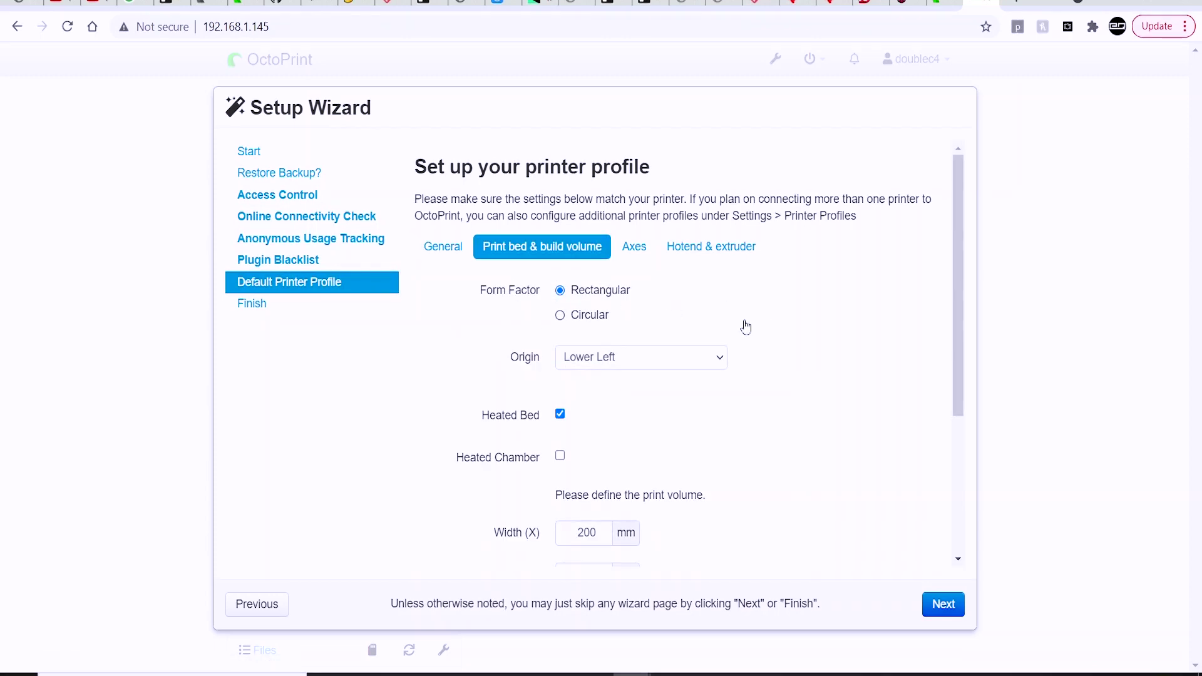
pyautogui.scroll(-3, 809, 363)
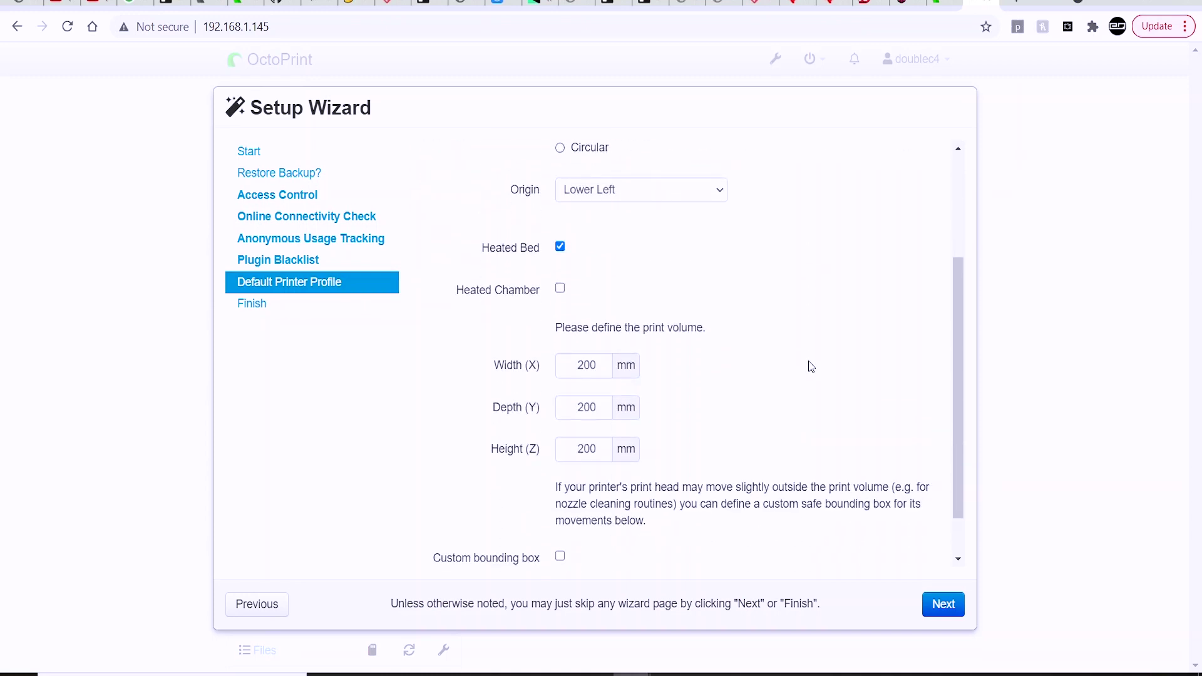
pyautogui.scroll(-1, 808, 368)
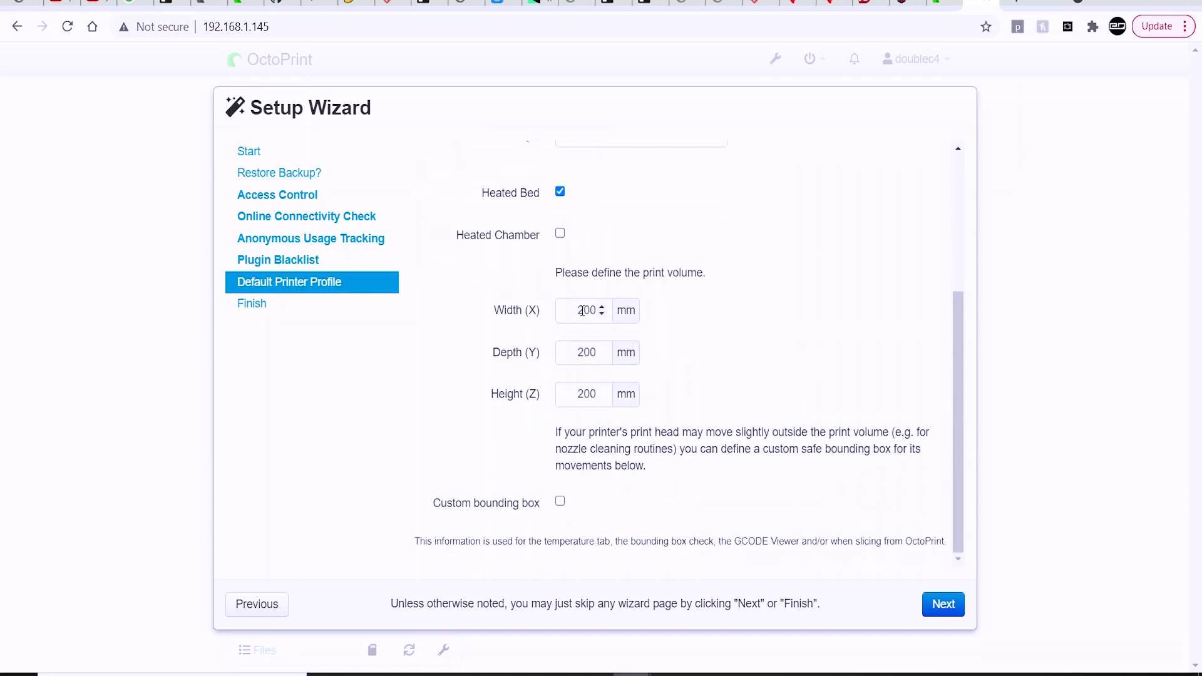
pyautogui.doubleClick(586, 310)
pyautogui.write('3')
pyautogui.click(579, 353)
pyautogui.click(573, 392)
pyautogui.click(761, 407)
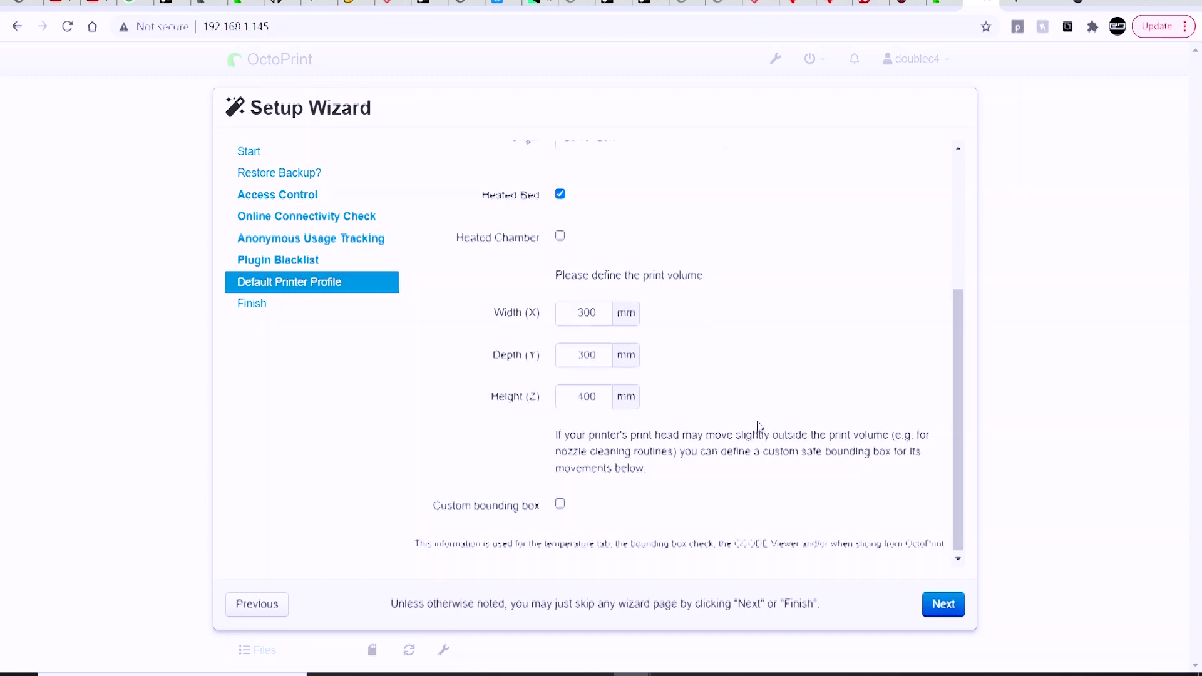
# Review the Axes and Hotend tabs, then advance to the All Done! page.
pyautogui.scroll(4, 757, 425)
pyautogui.click(640, 253)
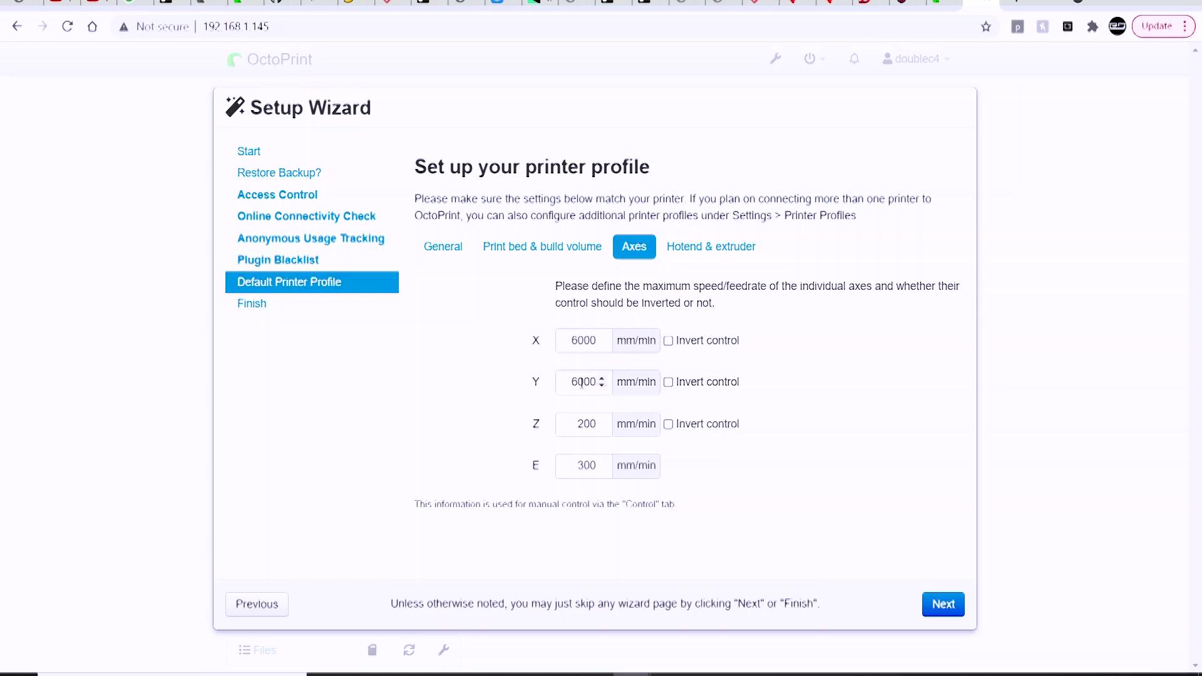
pyautogui.click(694, 257)
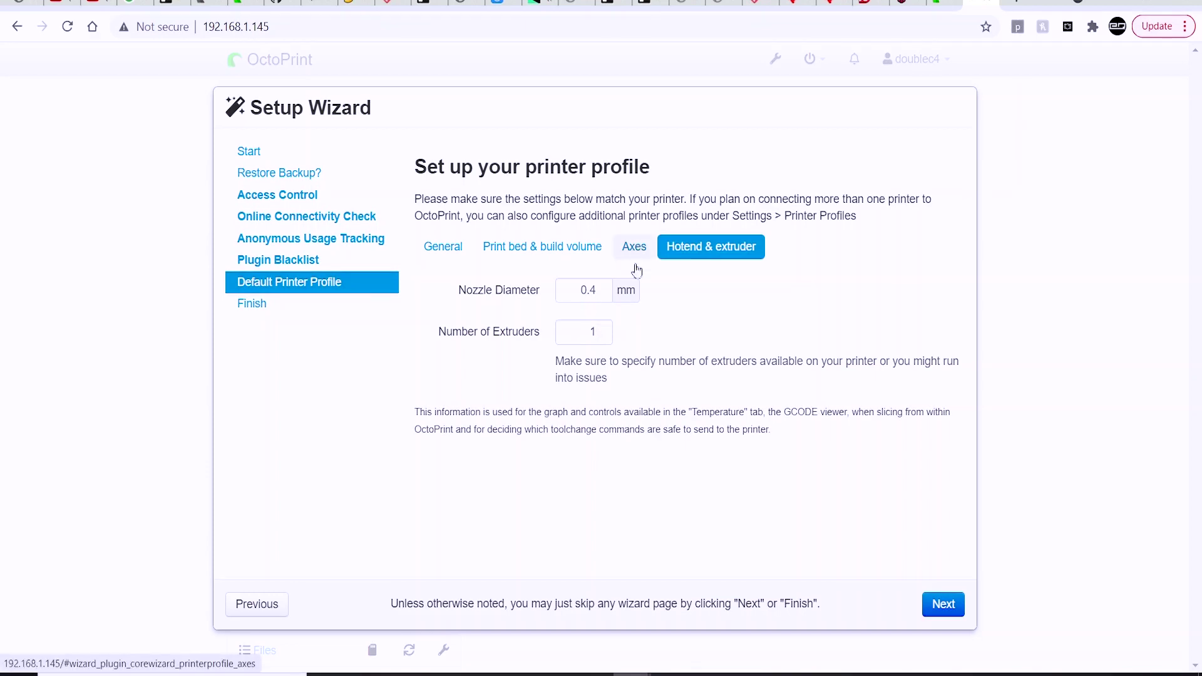
pyautogui.click(929, 602)
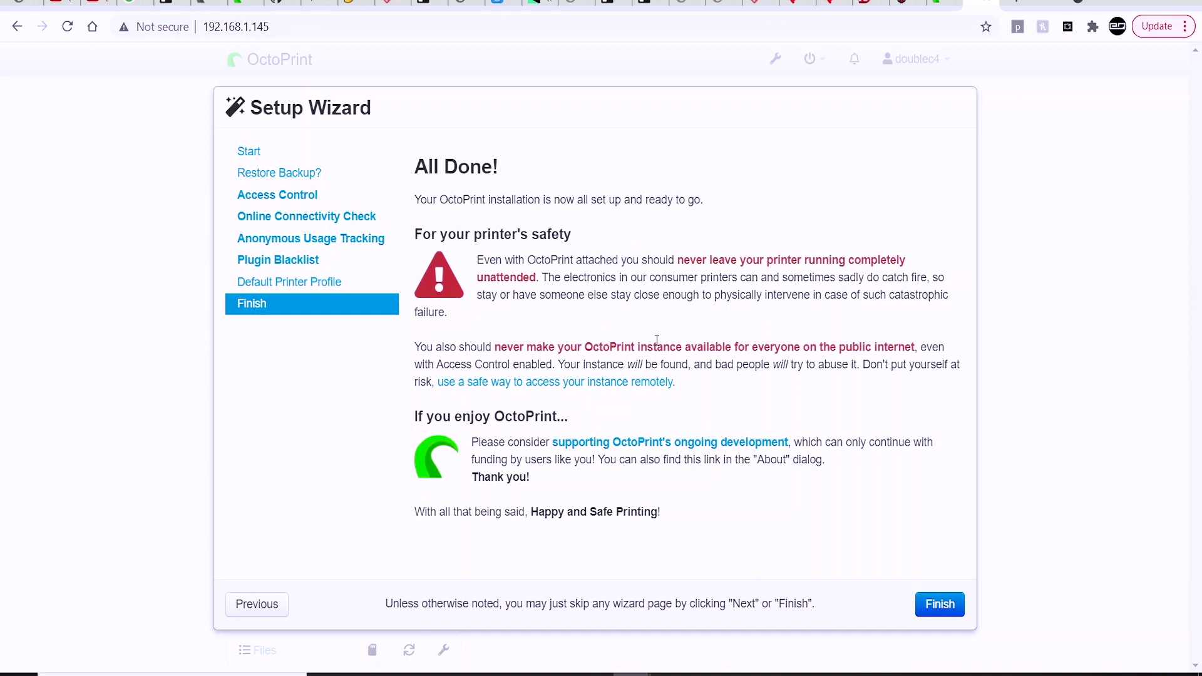
# Finish the setup wizard, update the Pi Support Plugin to 2021.10.28, and reload OctoPrint.
pyautogui.click(925, 608)
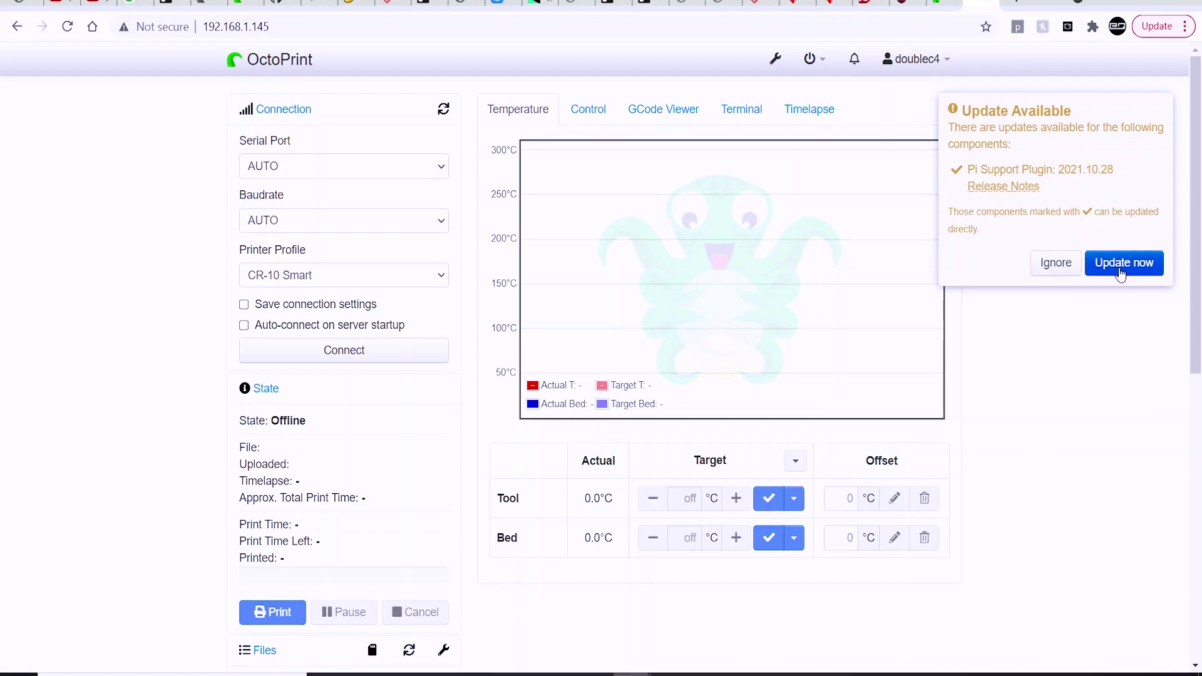
pyautogui.click(1121, 263)
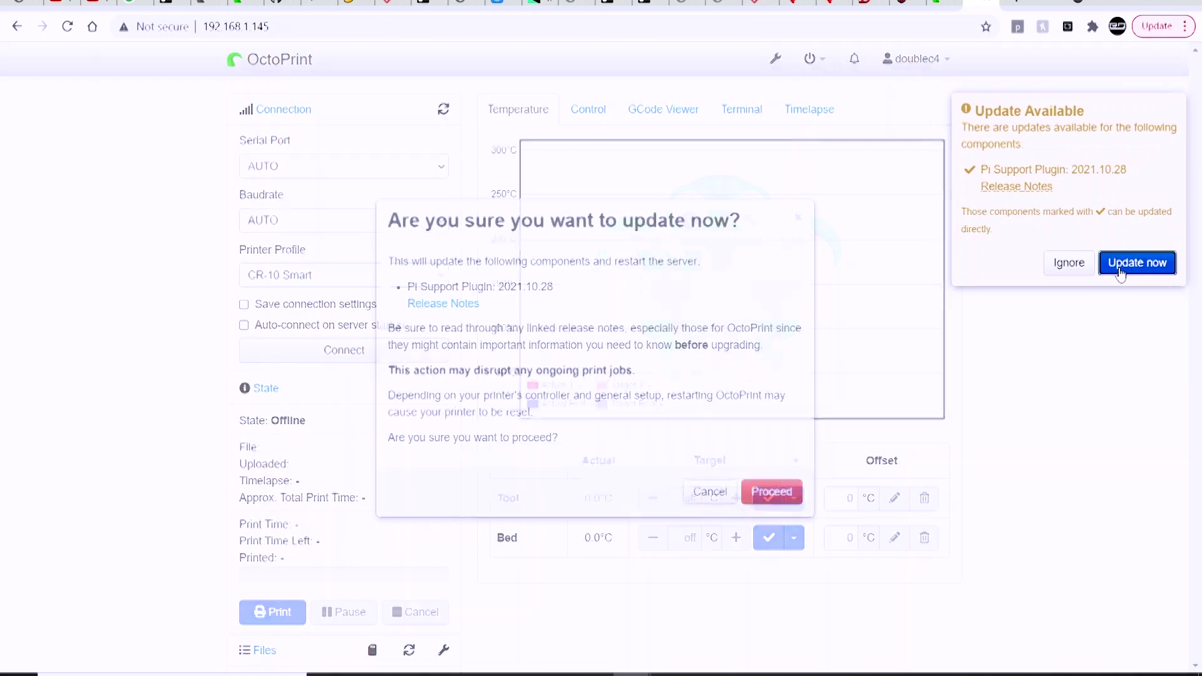
pyautogui.click(768, 497)
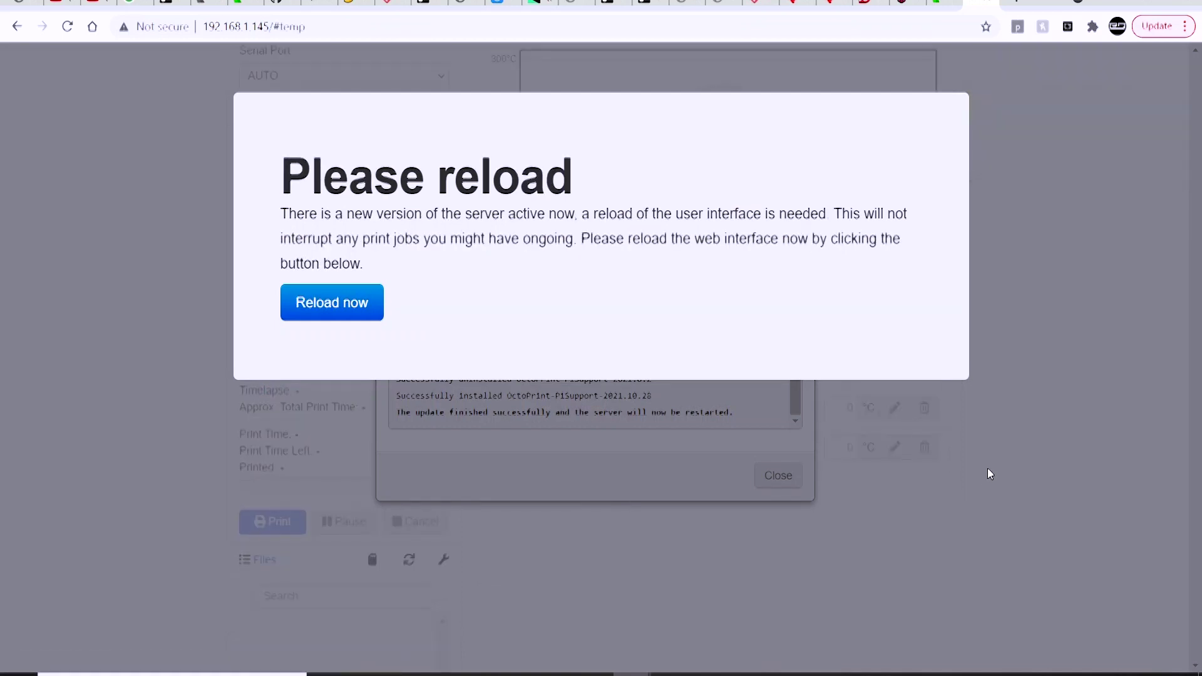
pyautogui.click(332, 308)
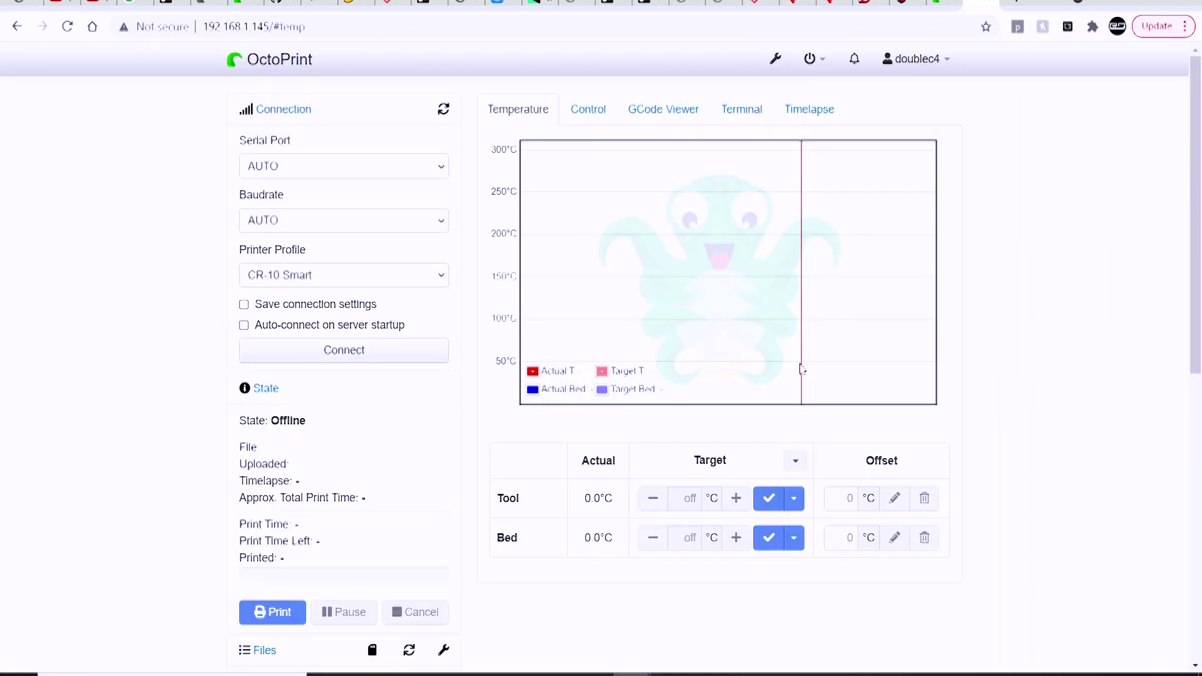
# Connect to the CR-10 Smart at 115200 baud with connection settings saved.
pyautogui.click(298, 227)
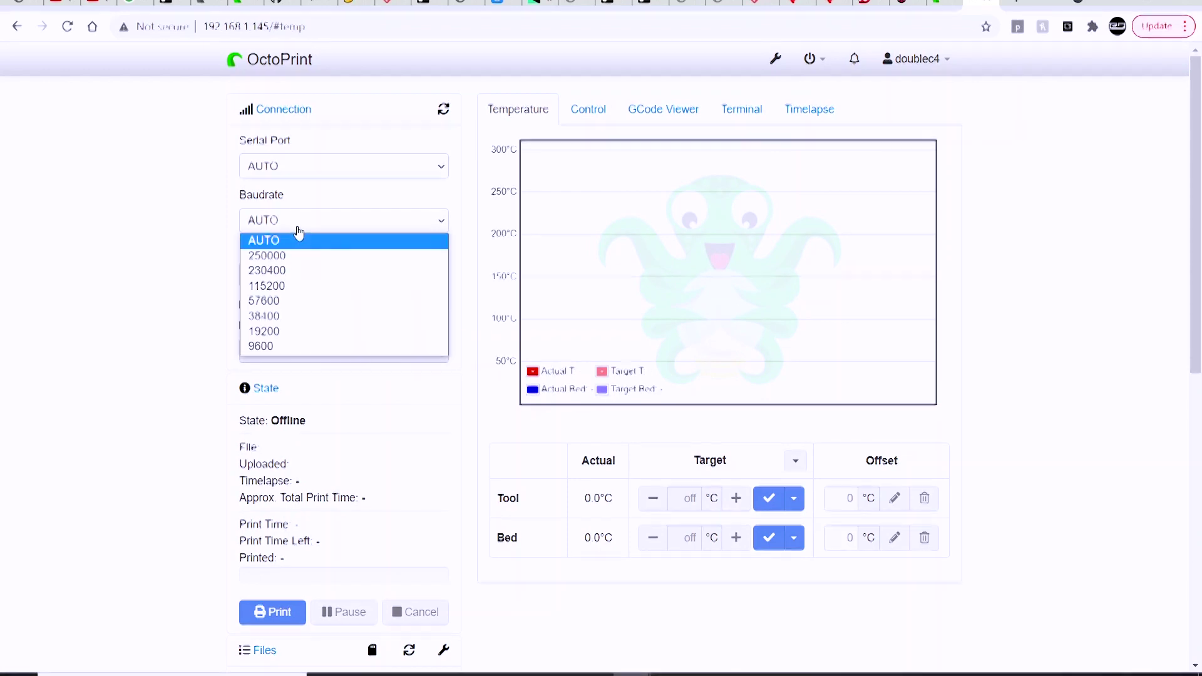
pyautogui.click(269, 288)
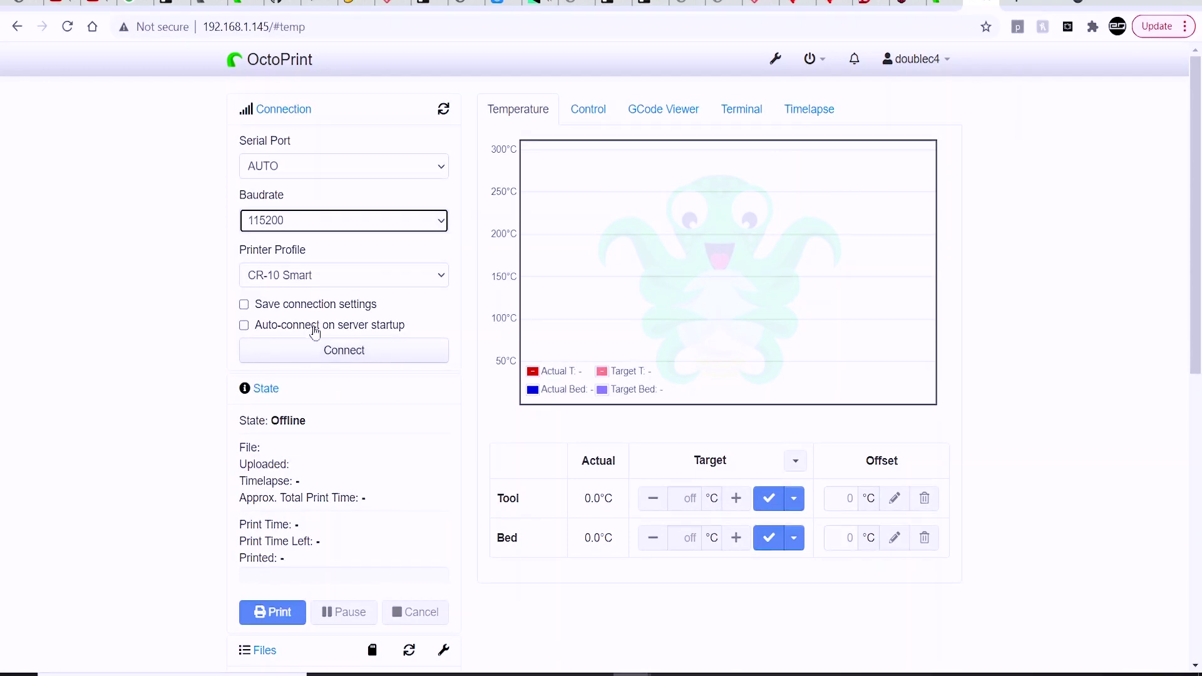
pyautogui.click(318, 306)
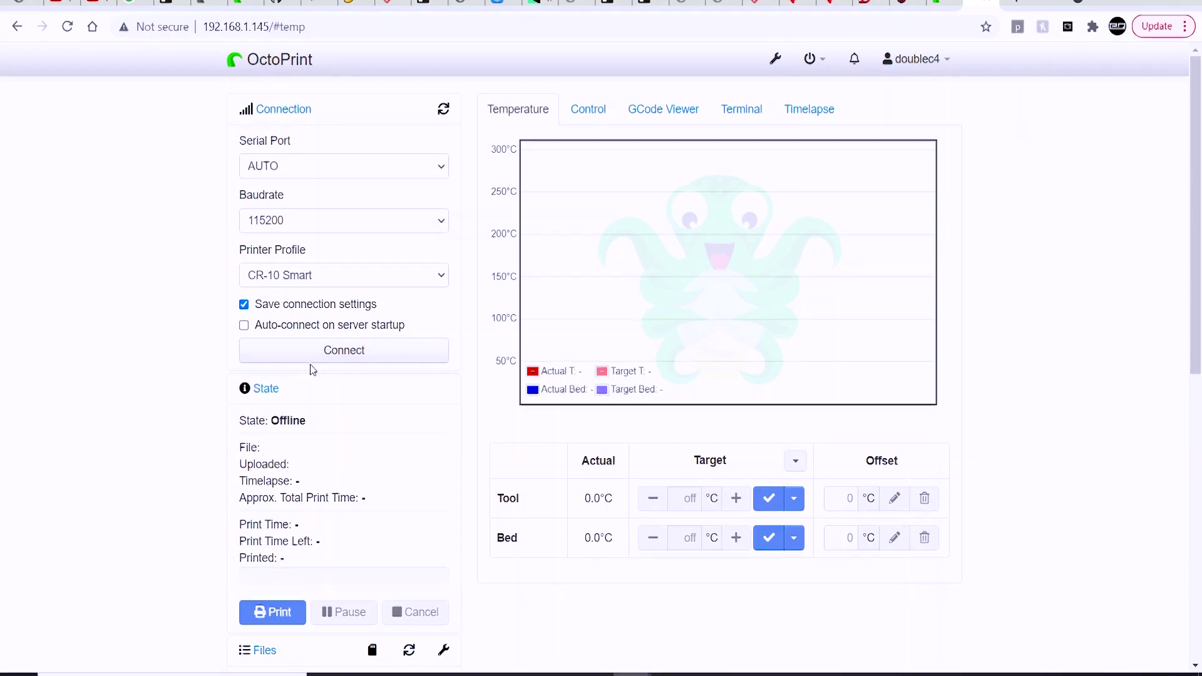
pyautogui.click(352, 354)
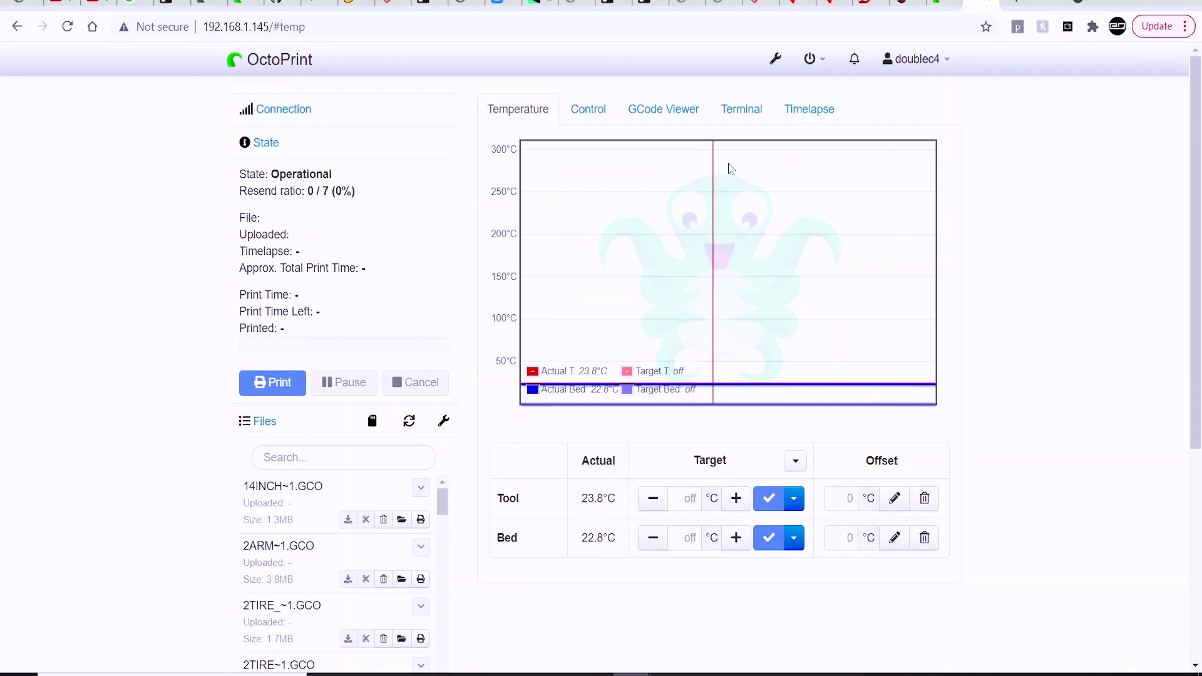
# Send M503 from the Terminal to list stored printer settings, then return to the Temperature graph.
pyautogui.click(746, 115)
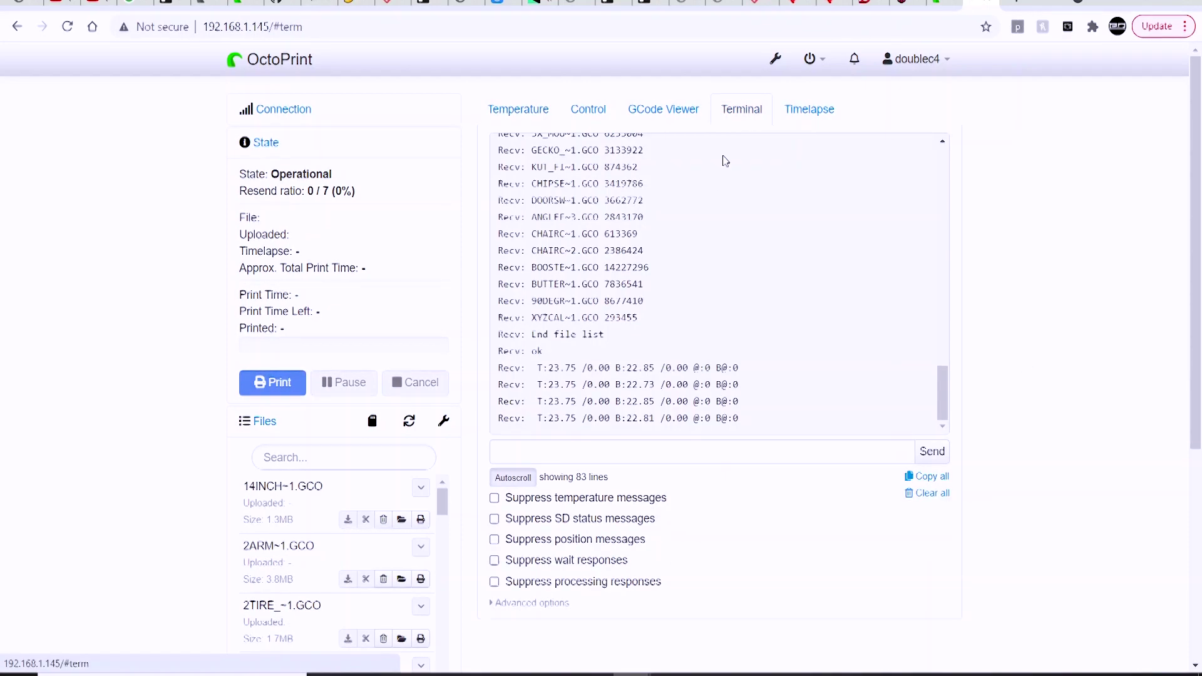
pyautogui.click(639, 446)
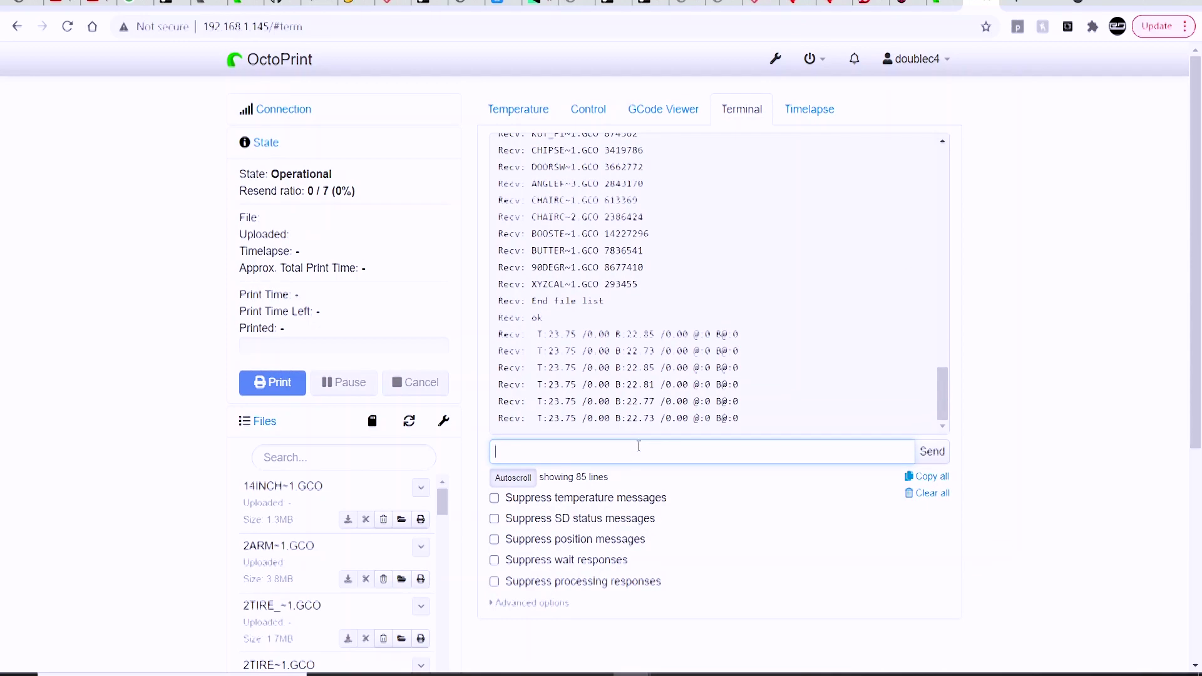
pyautogui.write('M503')
pyautogui.press('Return')
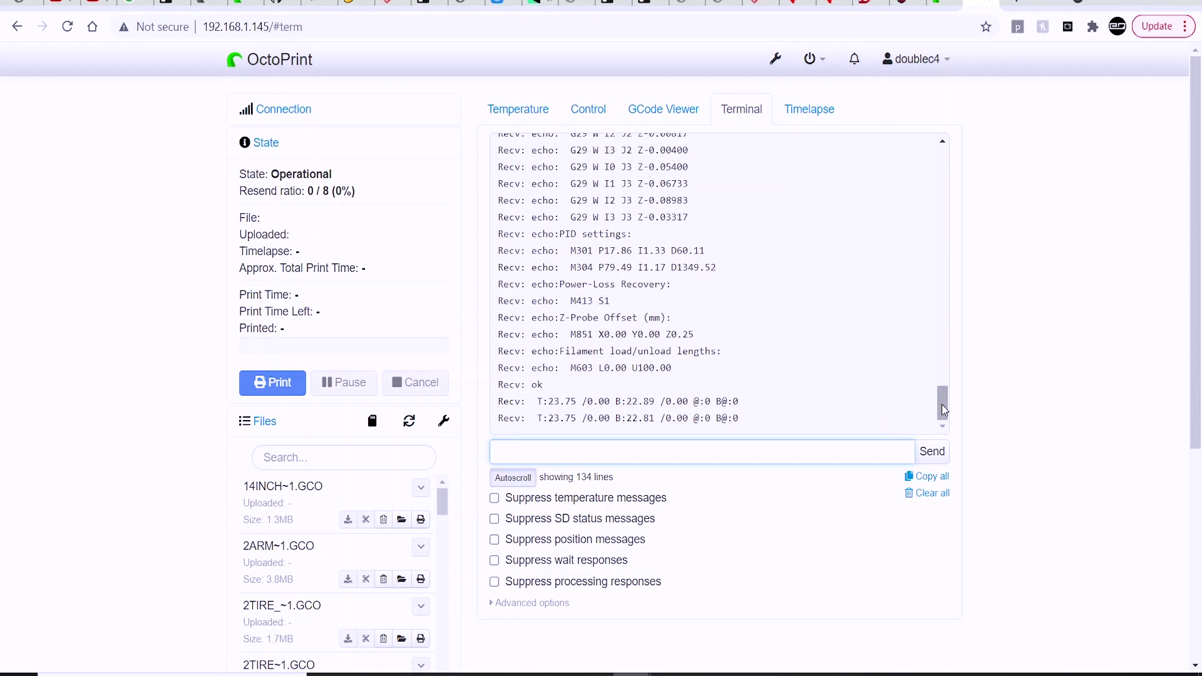
pyautogui.moveTo(941, 404)
pyautogui.mouseDown()
pyautogui.moveTo(955, 362)
pyautogui.moveTo(957, 414)
pyautogui.mouseUp()
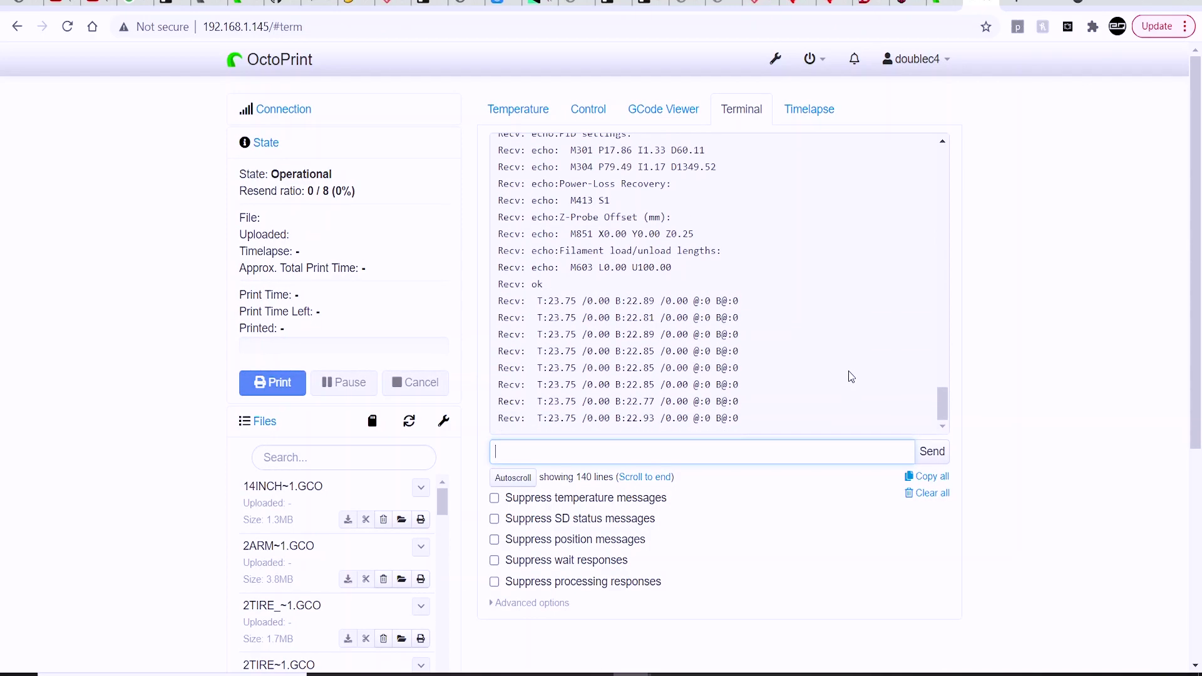
pyautogui.click(587, 116)
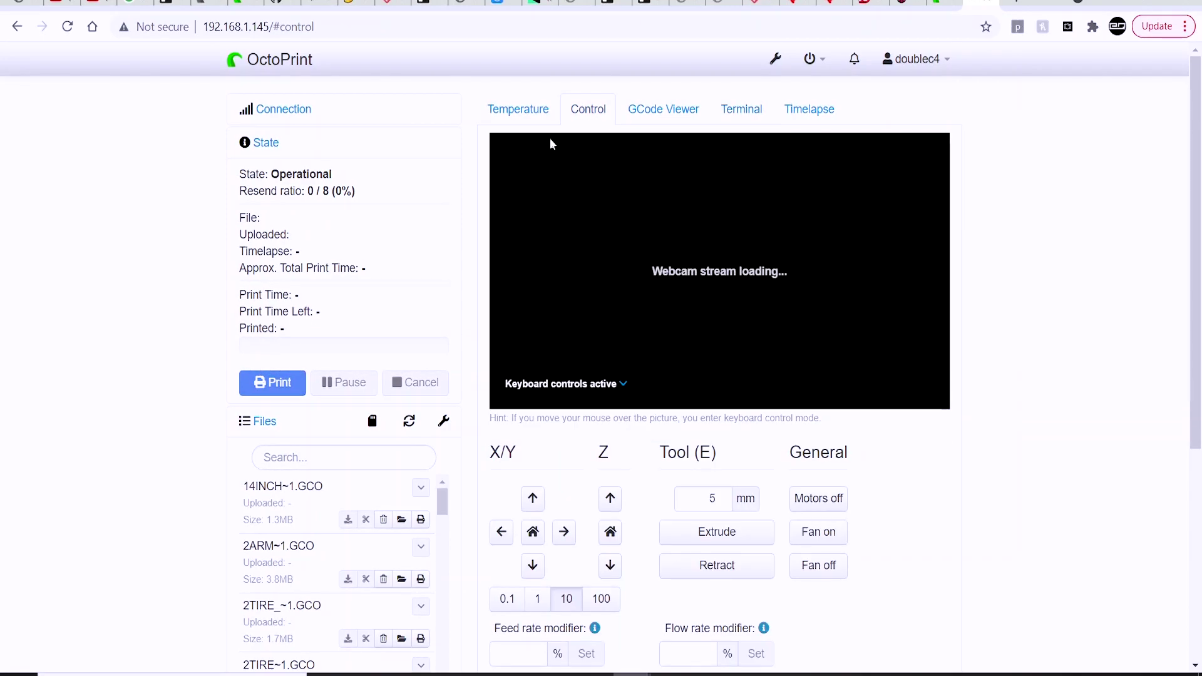
pyautogui.click(540, 112)
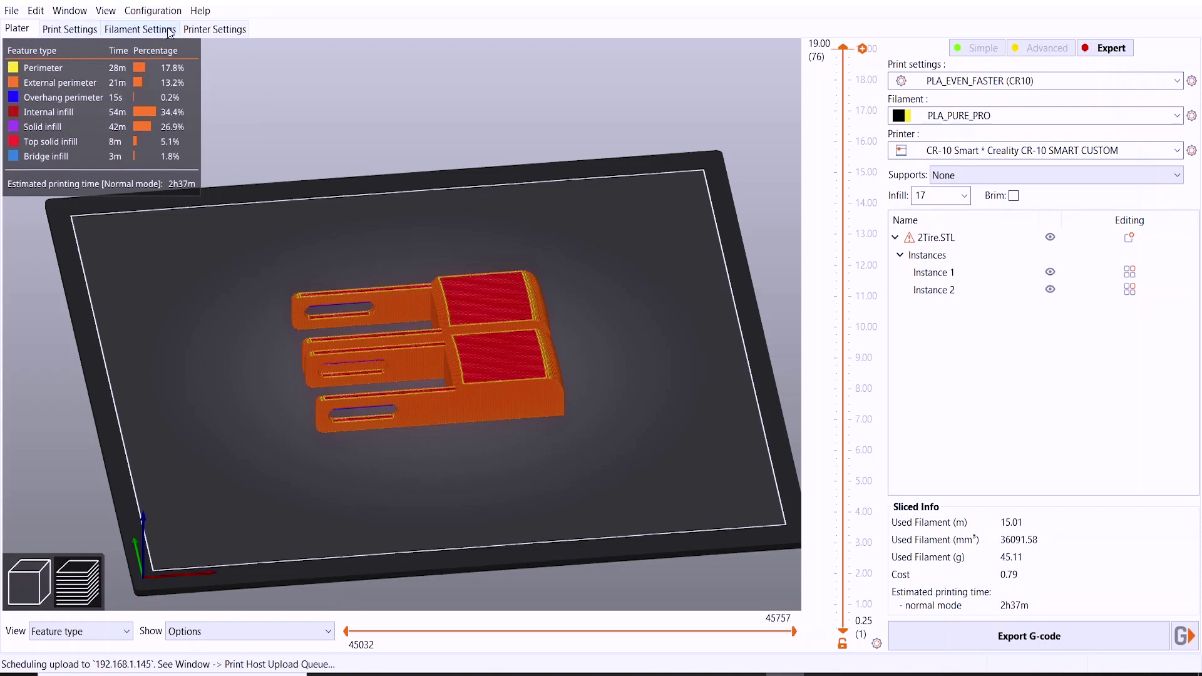
# Set the CR-10 Smart physical printer's OctoPrint host to the discovered 192.168.1.145, then switch to the browser.
pyautogui.click(207, 30)
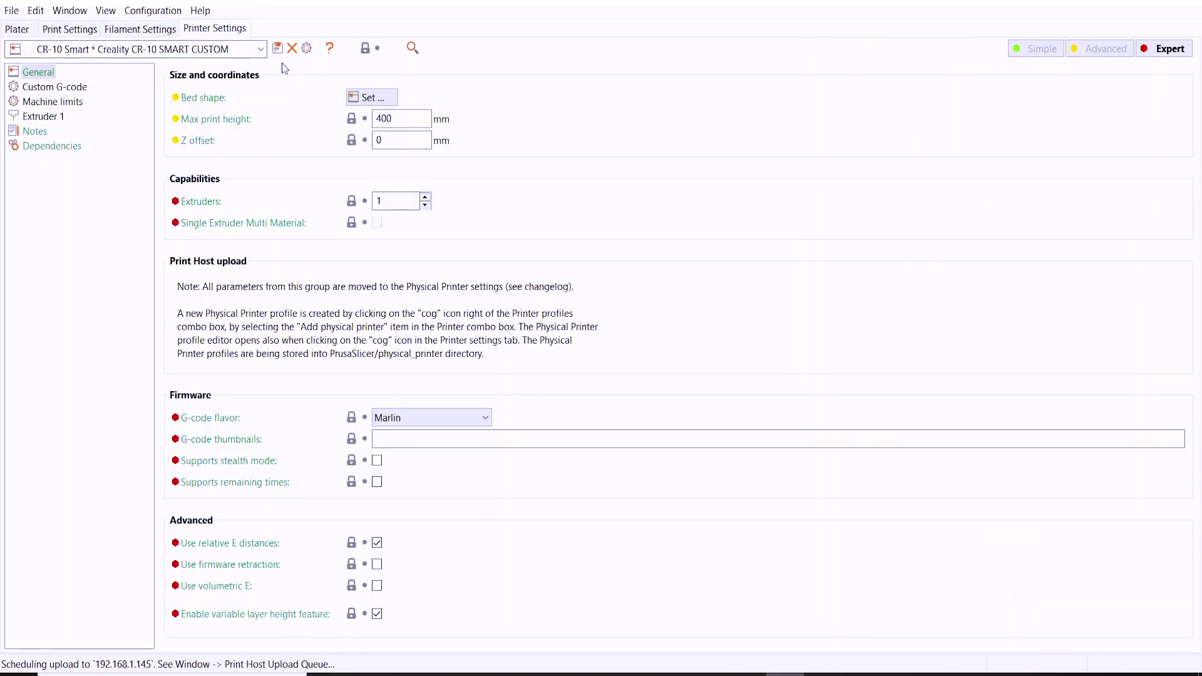
pyautogui.click(307, 49)
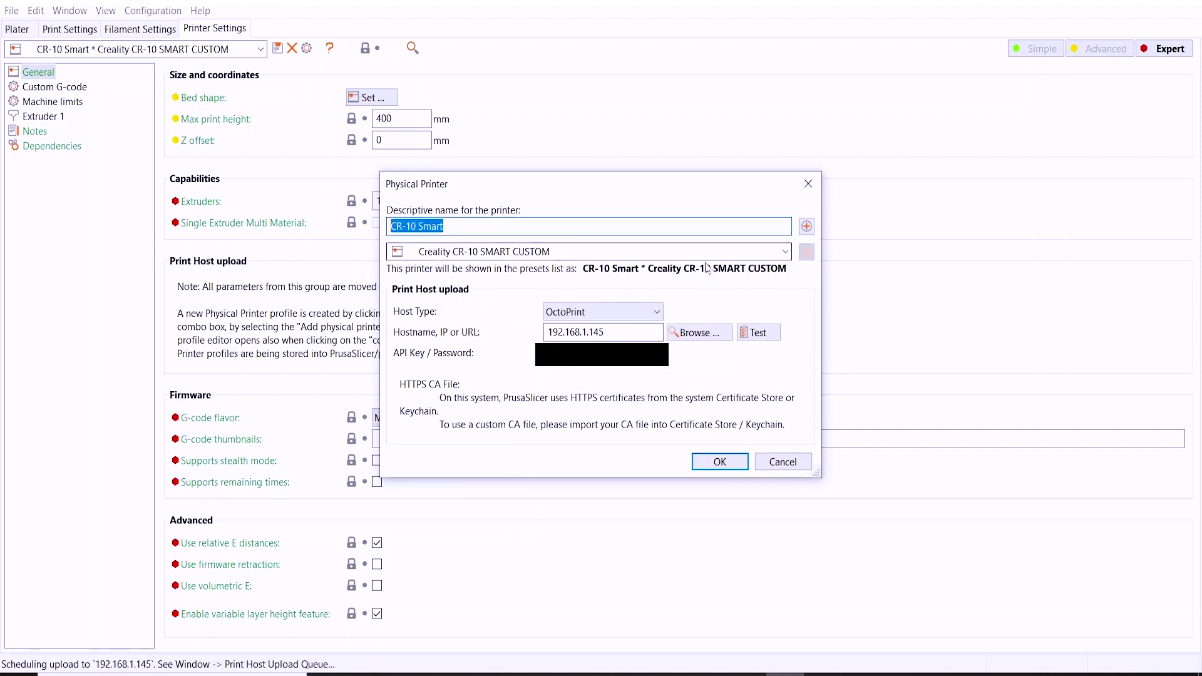
pyautogui.click(623, 332)
pyautogui.doubleClick(623, 332)
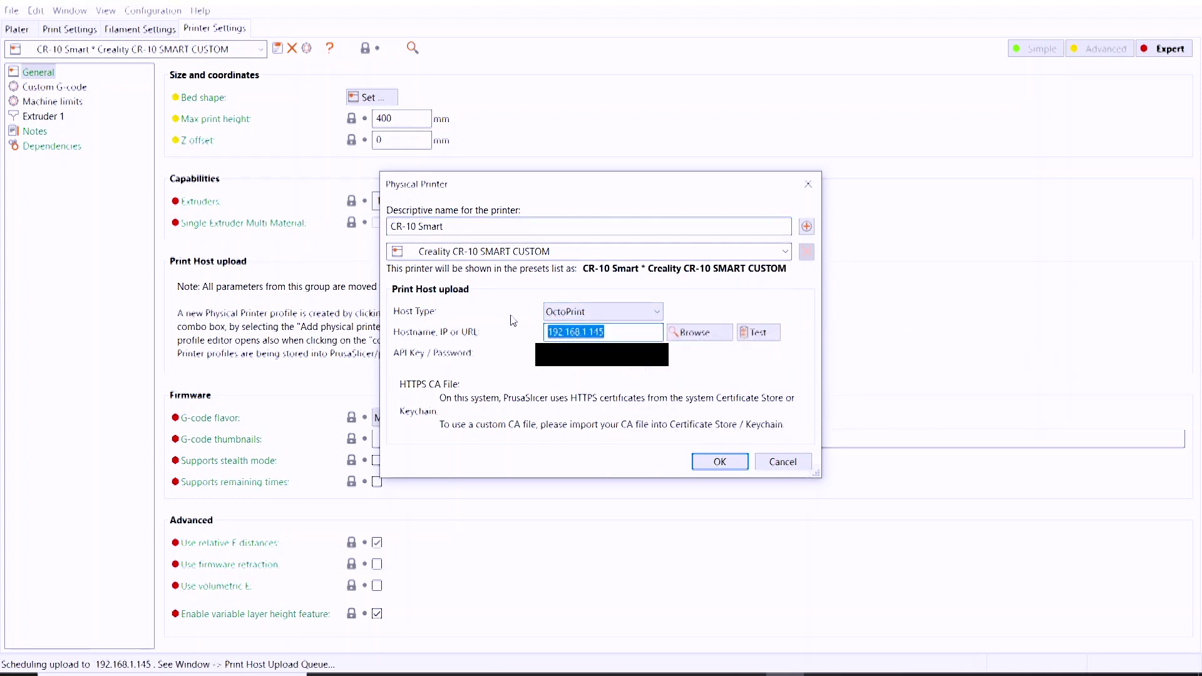
pyautogui.click(692, 332)
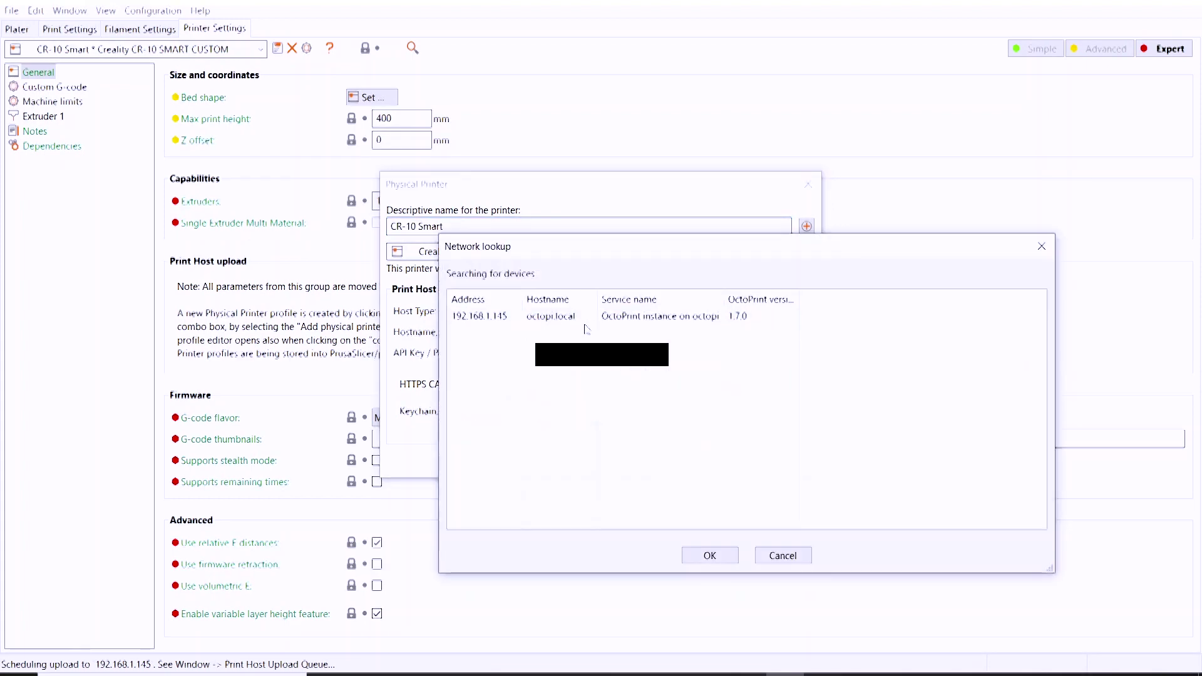
pyautogui.click(699, 552)
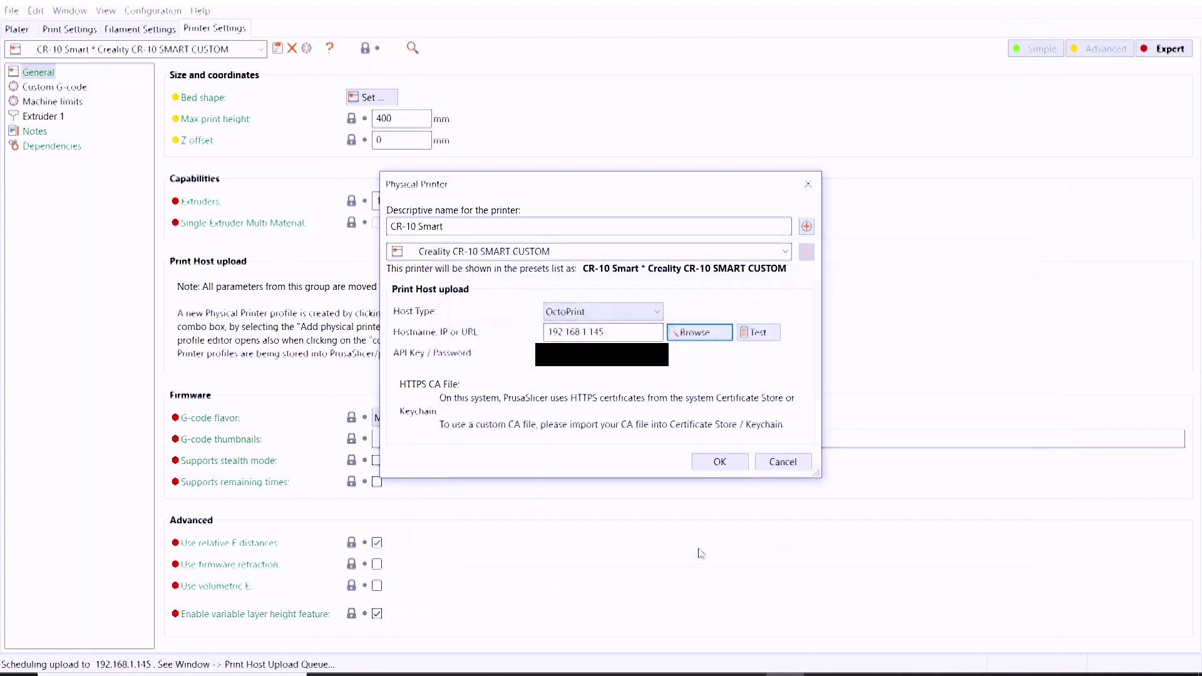
pyautogui.press('Tab')
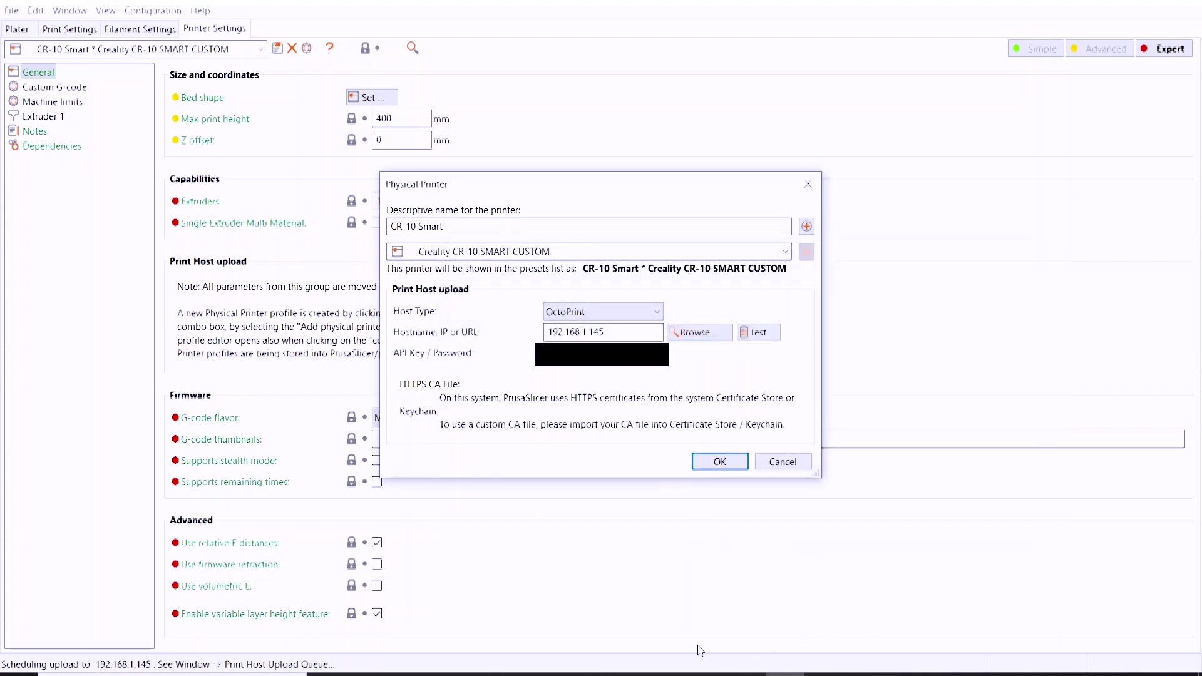
pyautogui.click(666, 673)
pyautogui.click(720, 601)
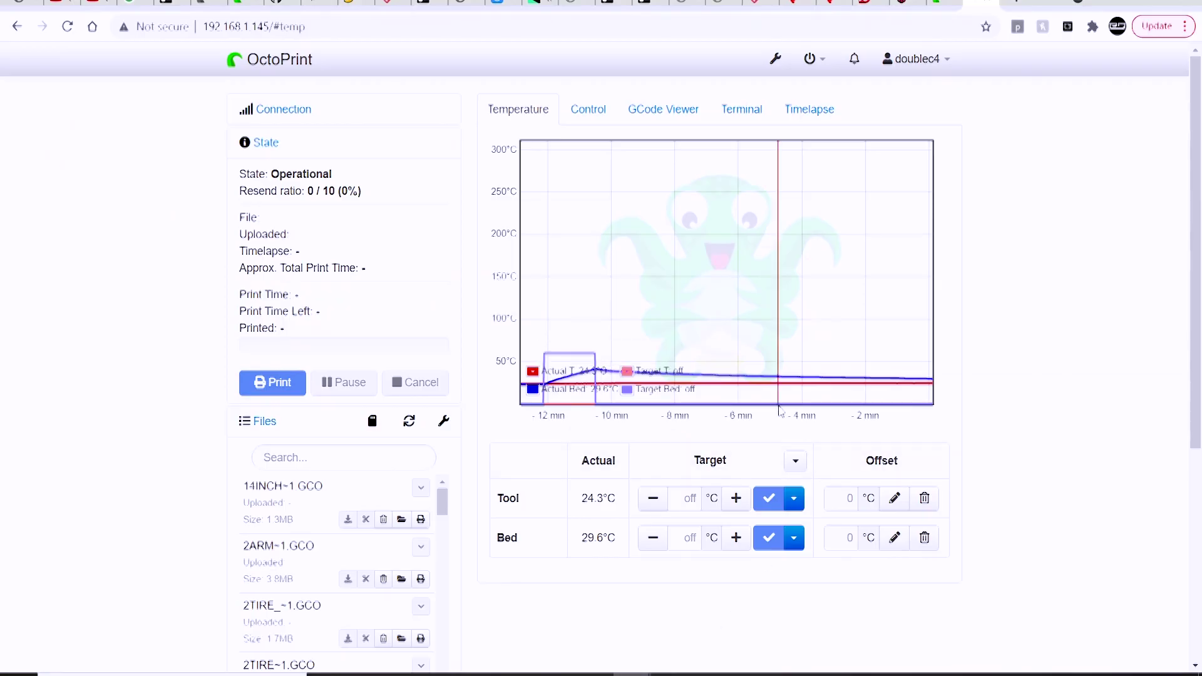
# Regenerate the Current API Key on the Access tab of OctoPrint's User Settings.
pyautogui.click(917, 59)
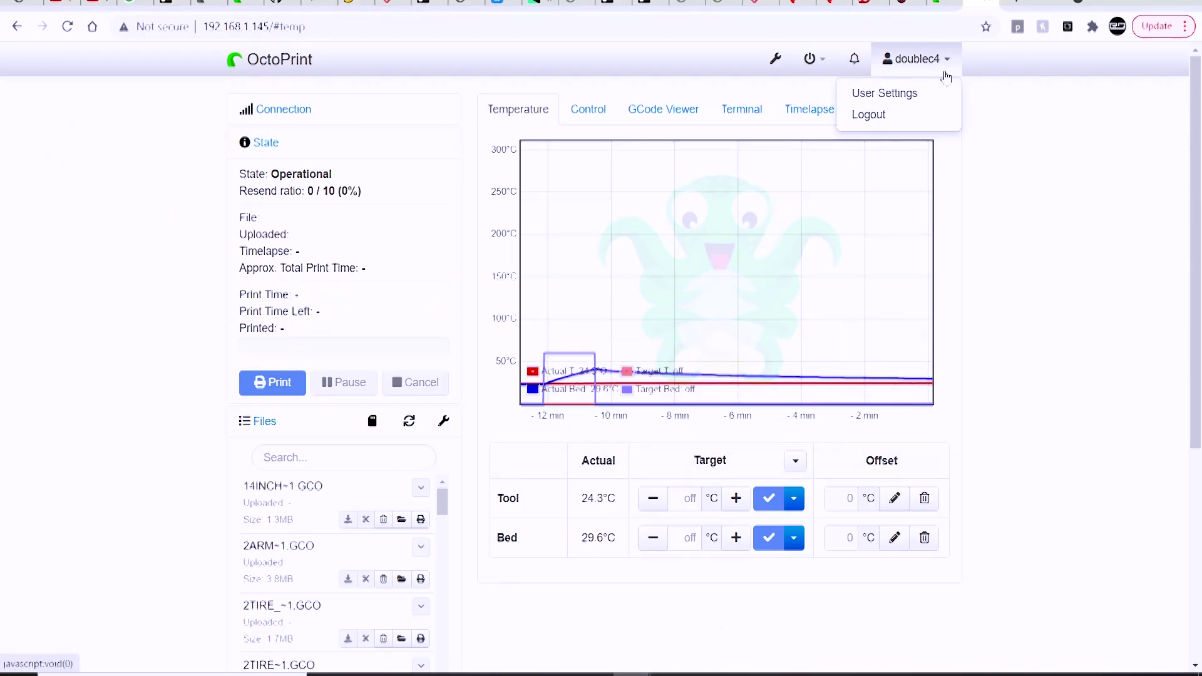
pyautogui.click(883, 95)
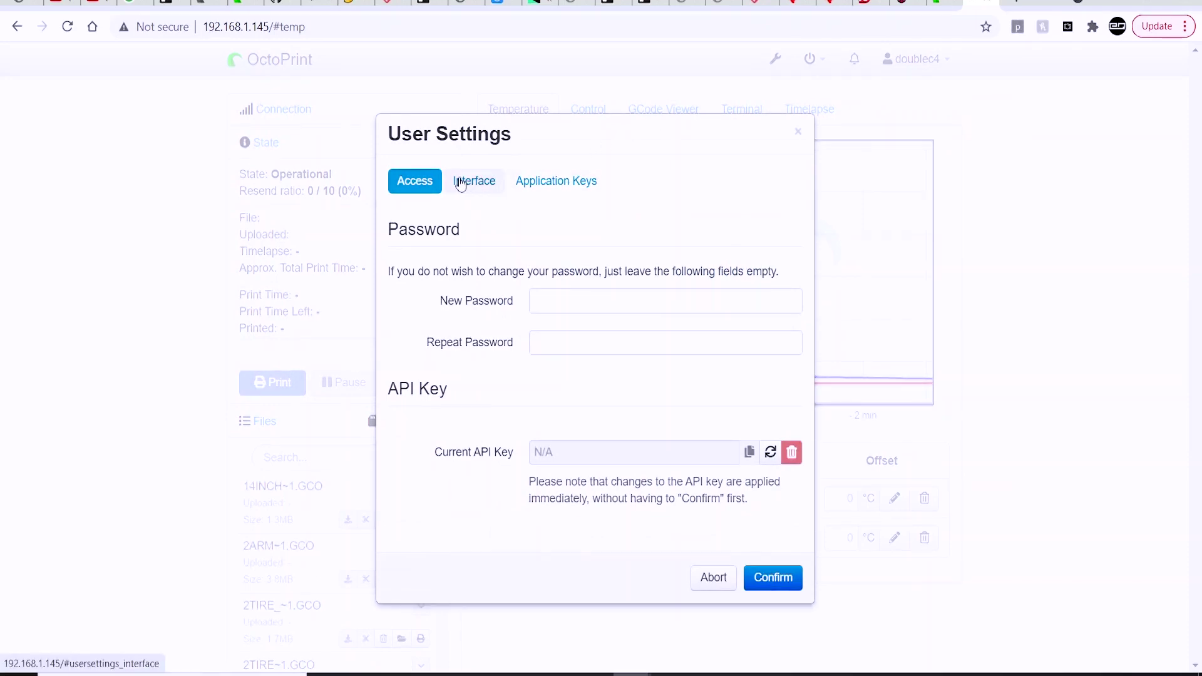
pyautogui.click(769, 464)
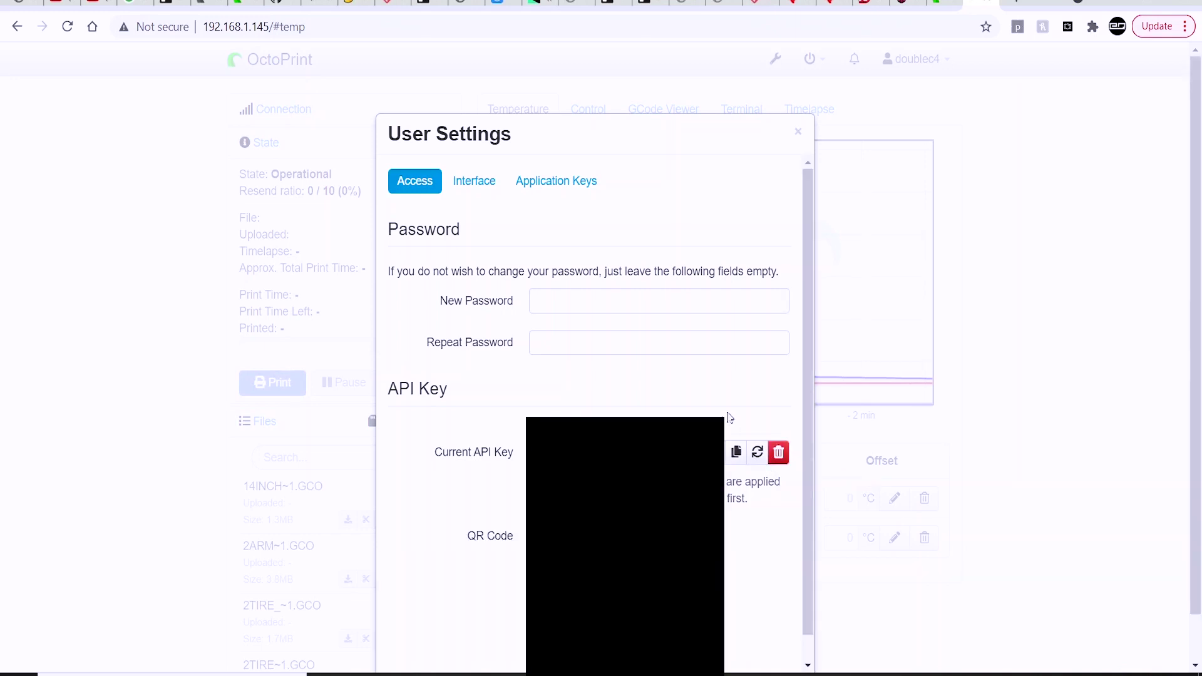
pyautogui.scroll(-1, 704, 389)
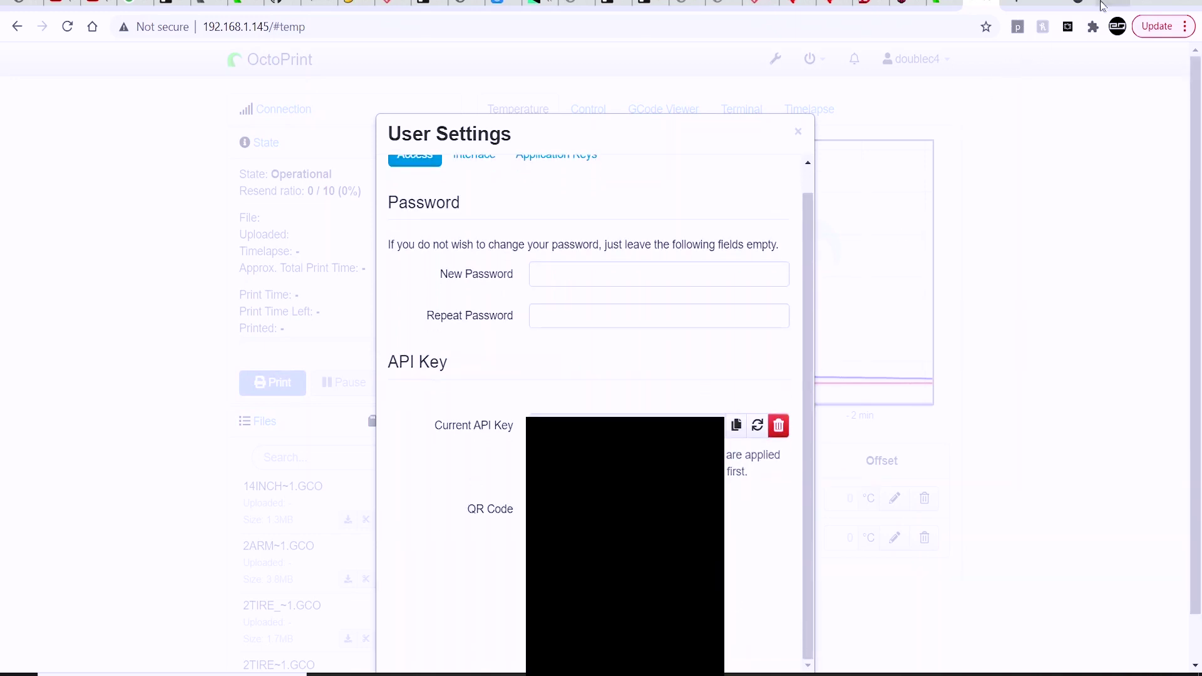
pyautogui.moveTo(748, 674)
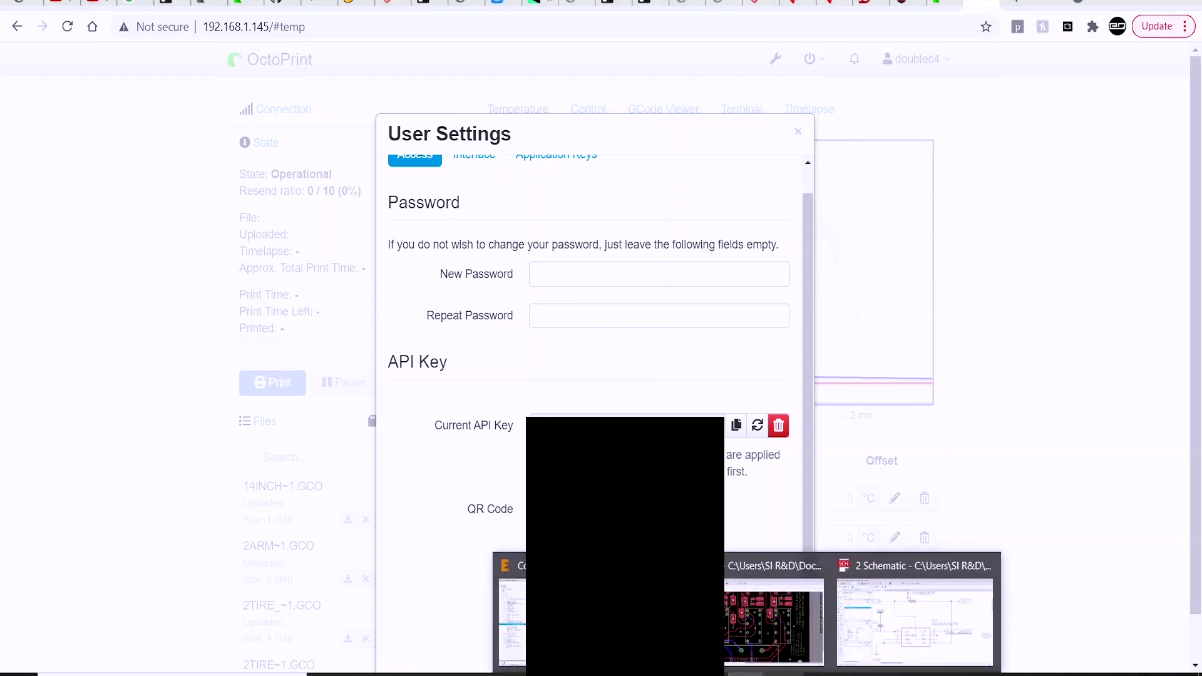
pyautogui.click(512, 620)
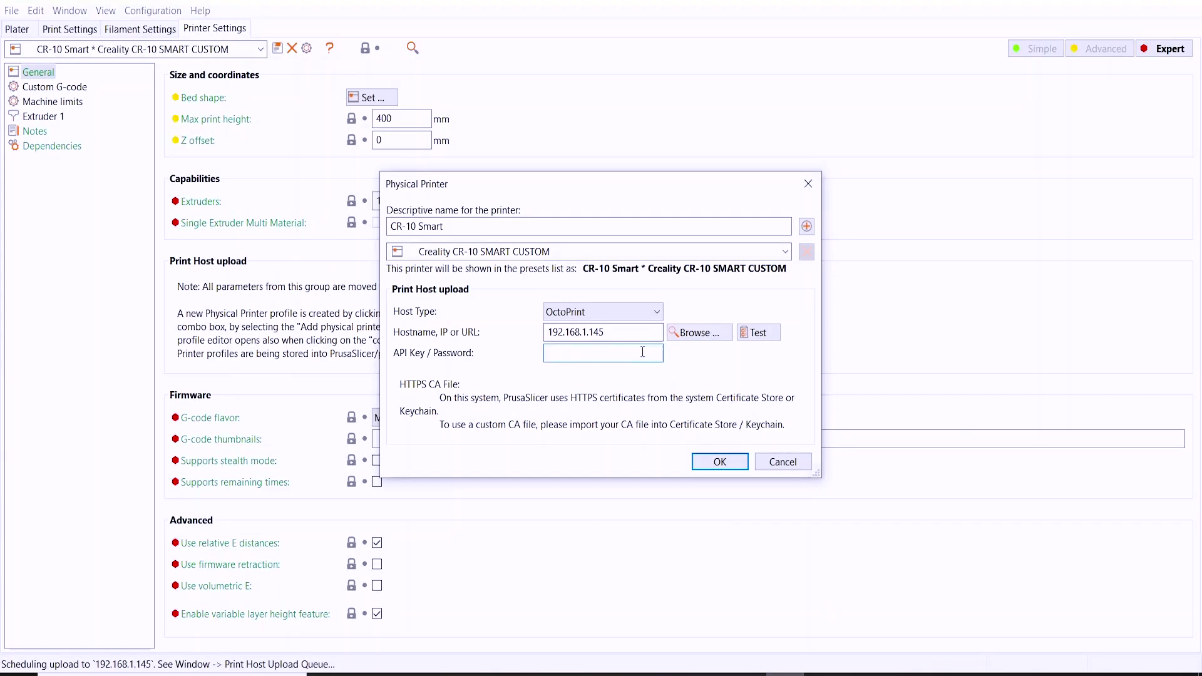
# Paste the new API key into the physical printer's API Key field and save it.
pyautogui.hotkey('ctrl', 'v')
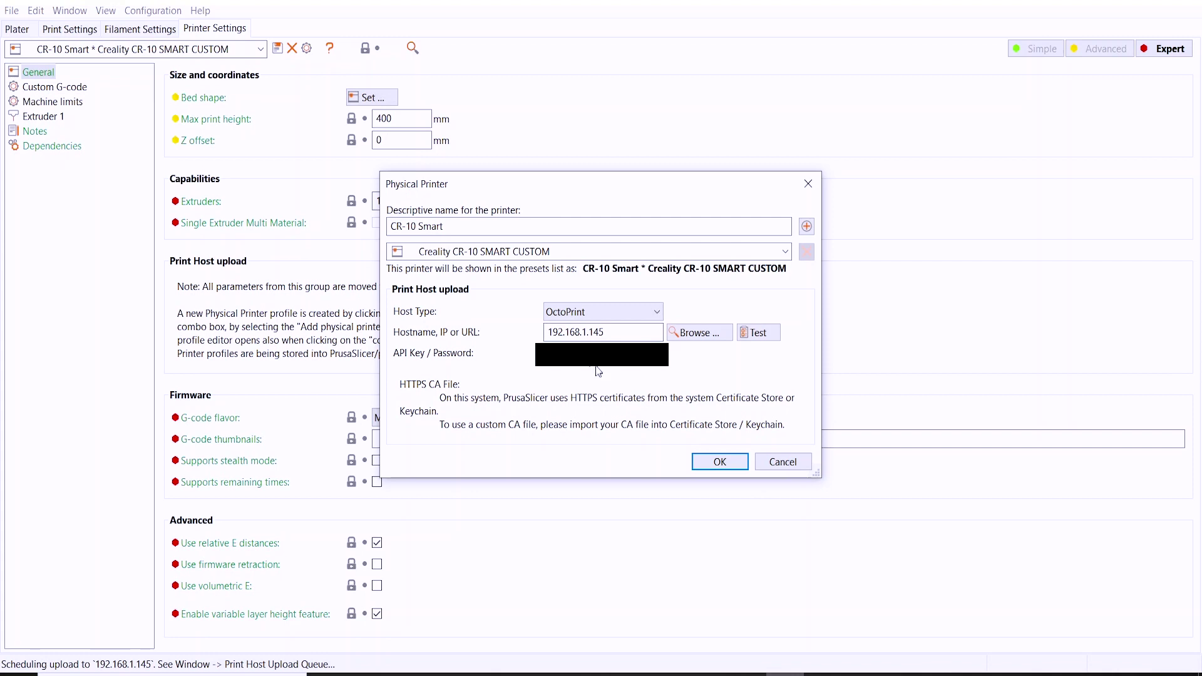
pyautogui.click(716, 460)
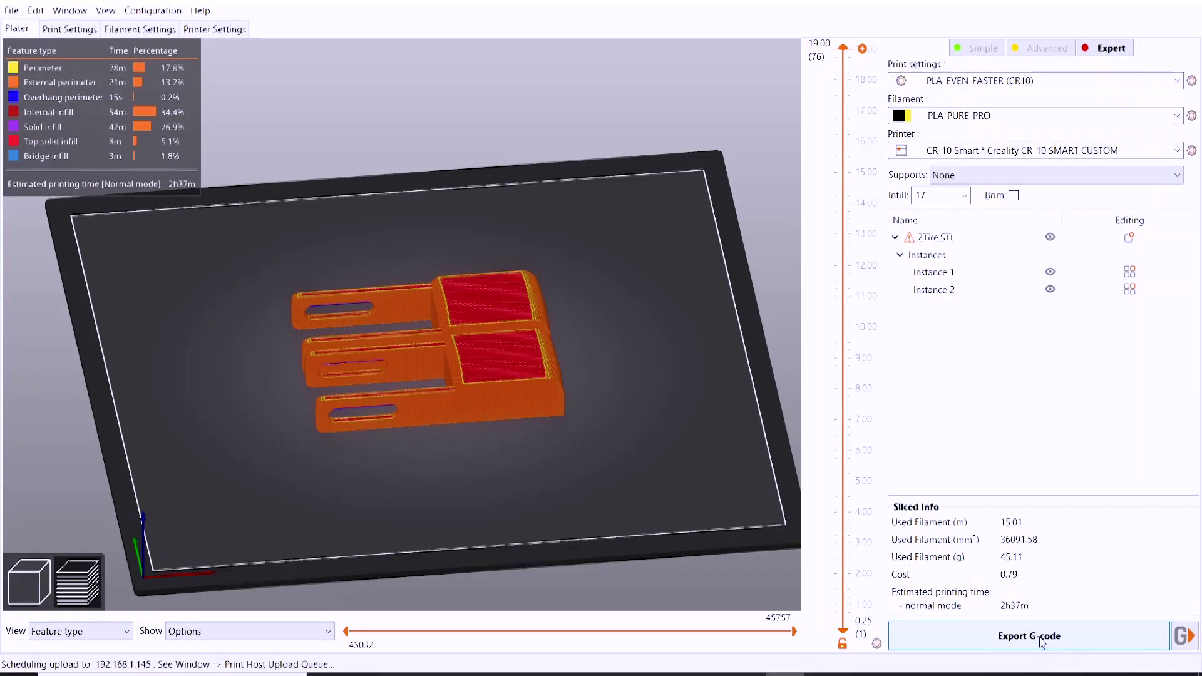
# Upload the sliced G-code to OctoPrint as PLAPURE_2Tire.gcode, starting the print after upload.
pyautogui.click(1187, 636)
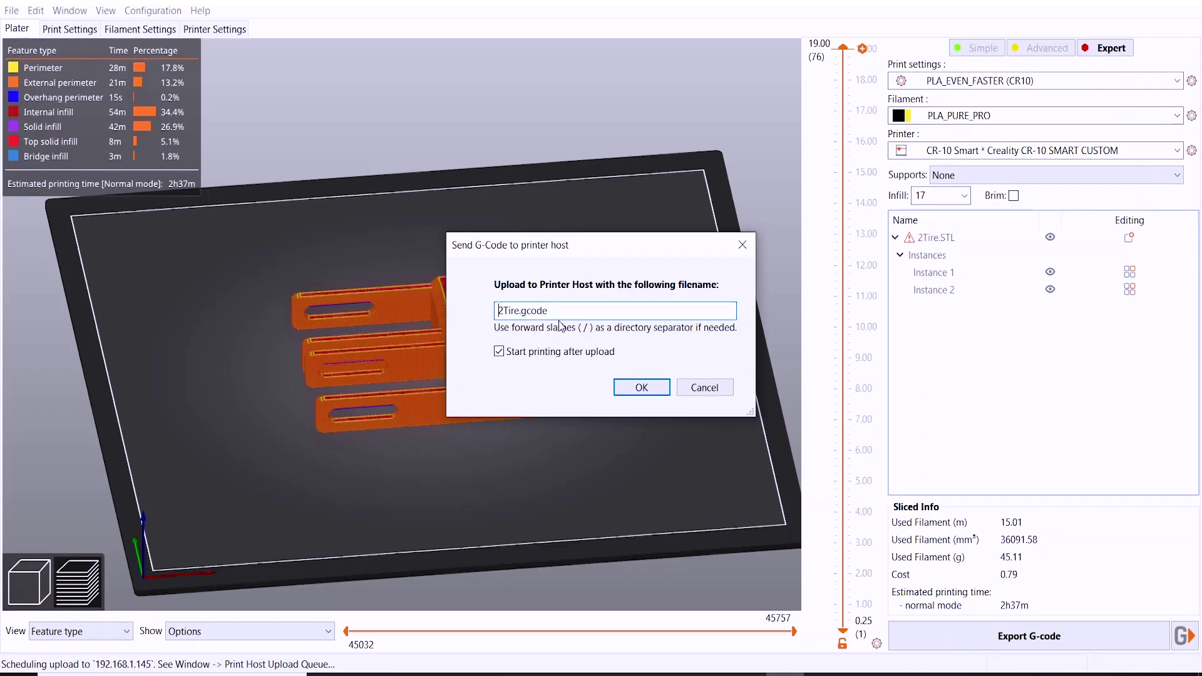
pyautogui.click(499, 310)
pyautogui.write('PLAPURE_')
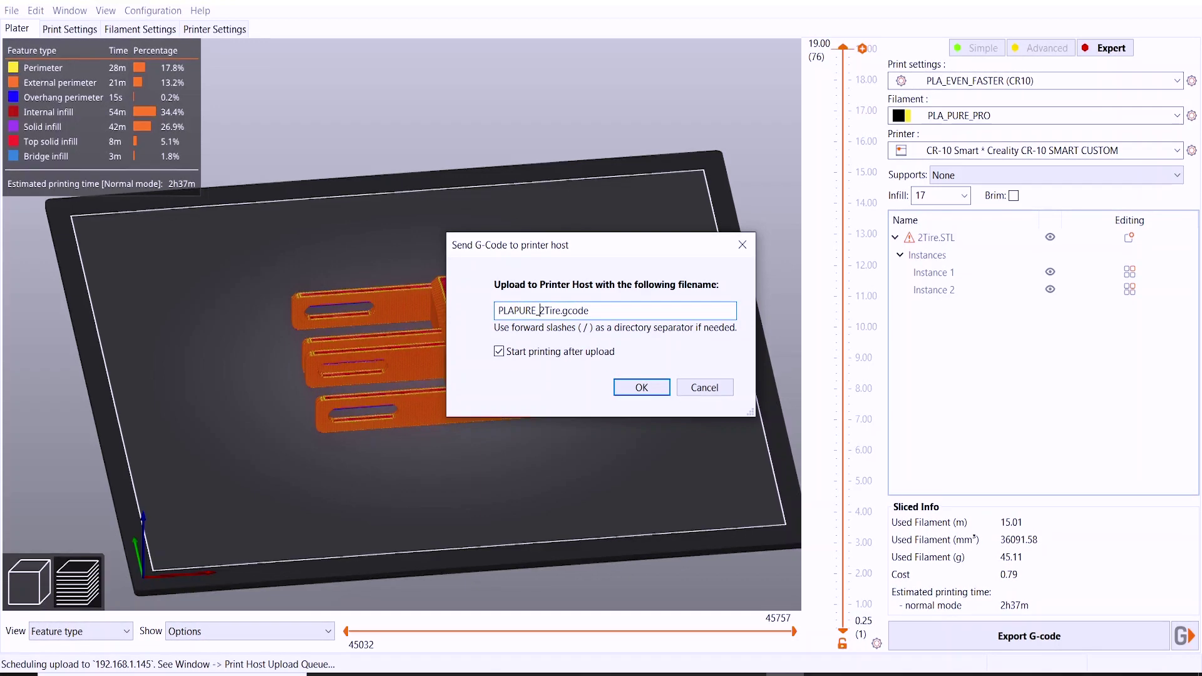
pyautogui.click(628, 393)
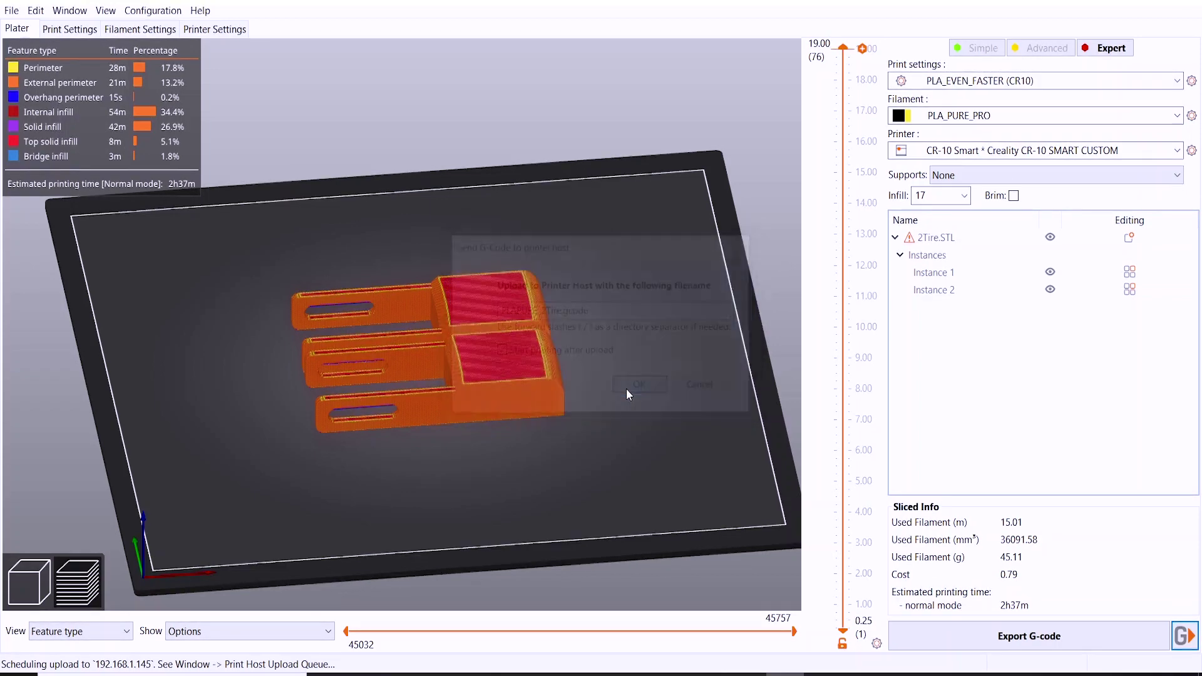